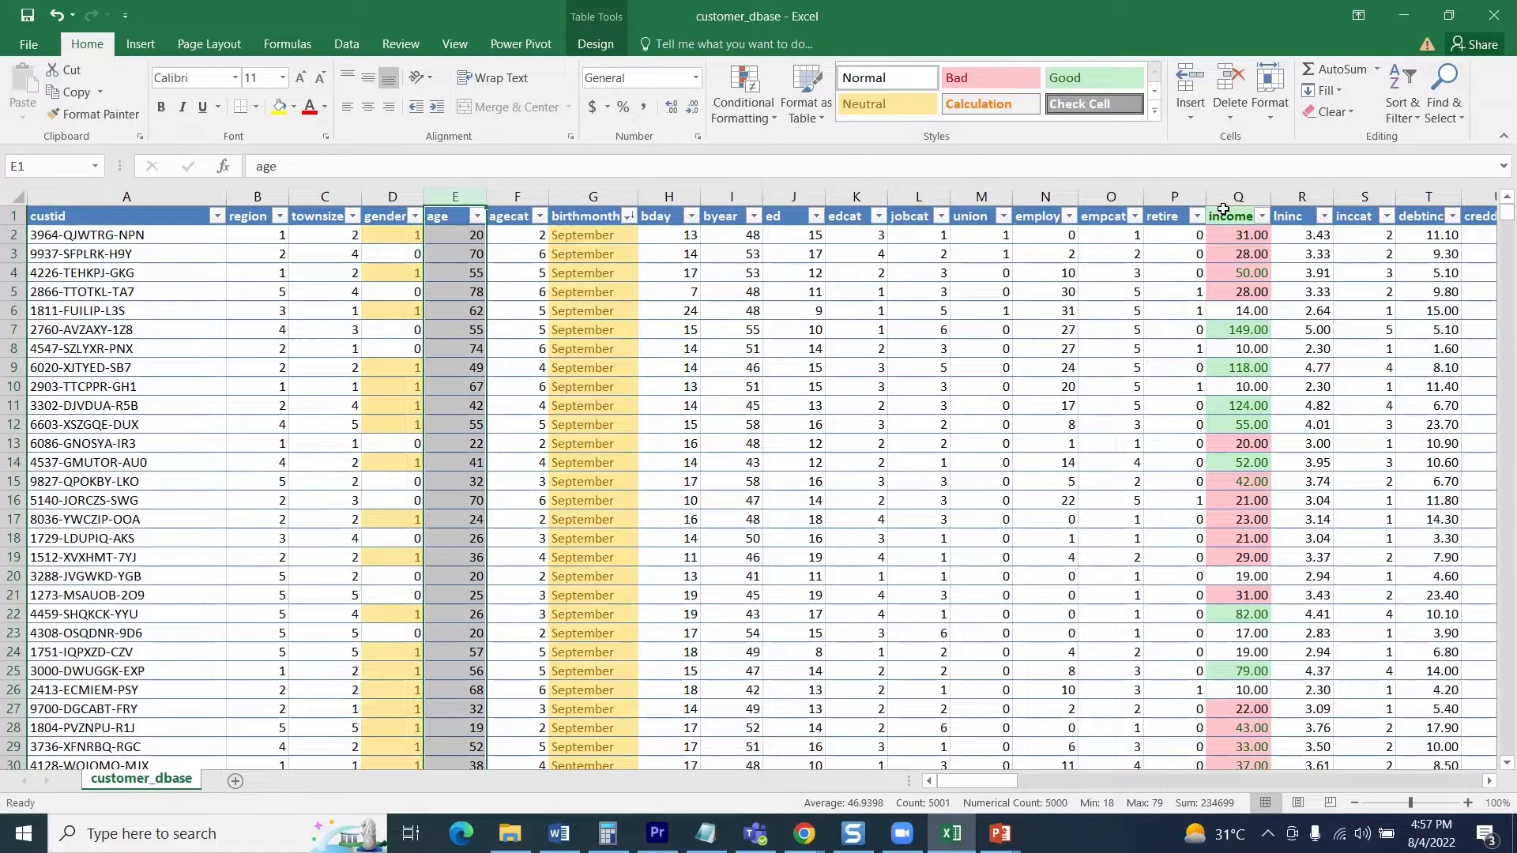
Step: Select the income column and enable the Analysis ToolPak add-in
click(1223, 198)
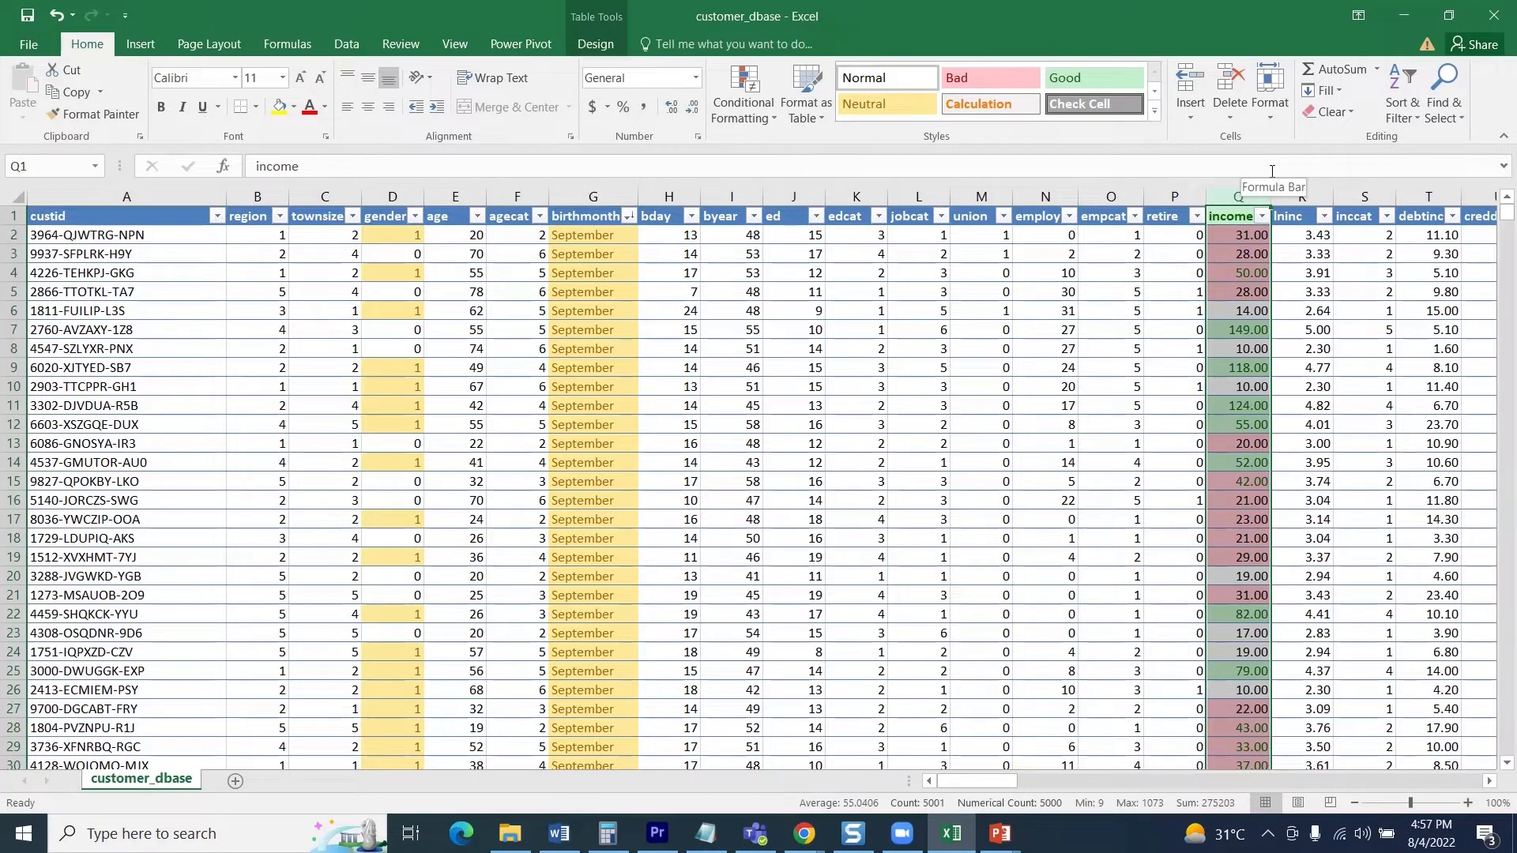
click(25, 44)
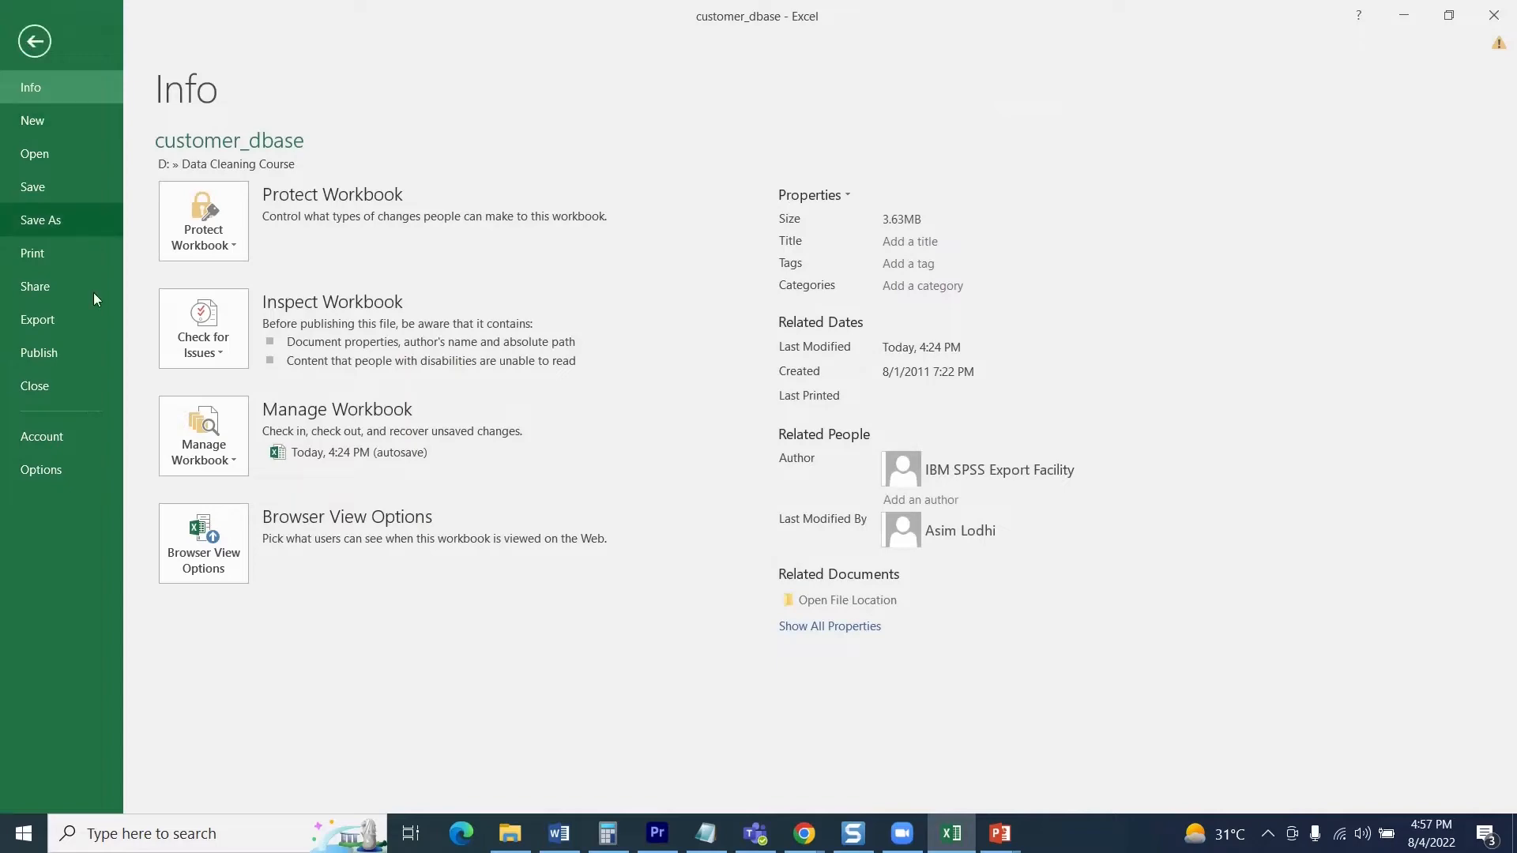
click(60, 475)
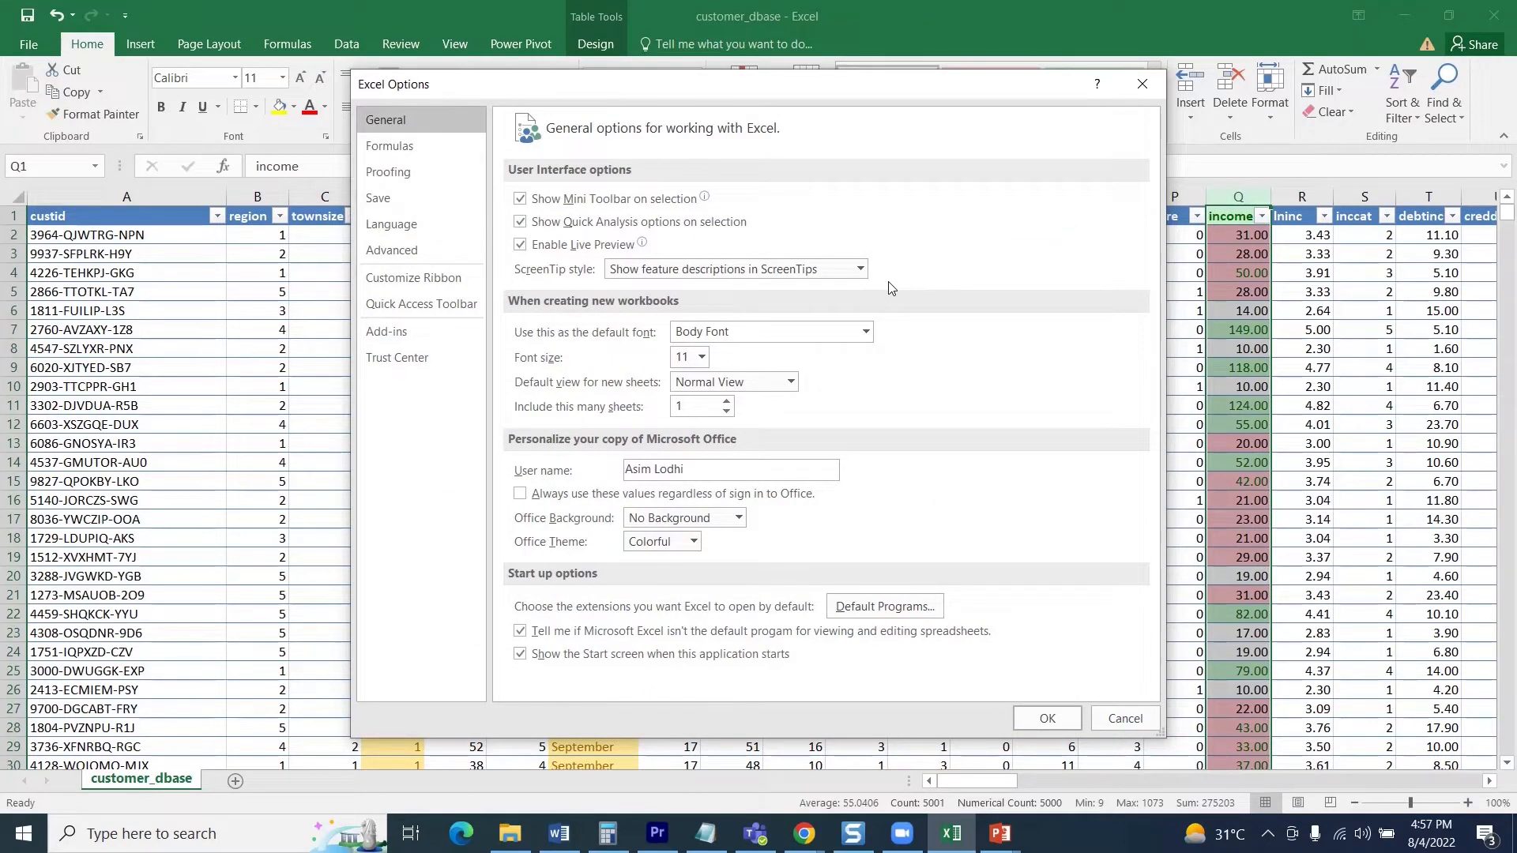
click(399, 333)
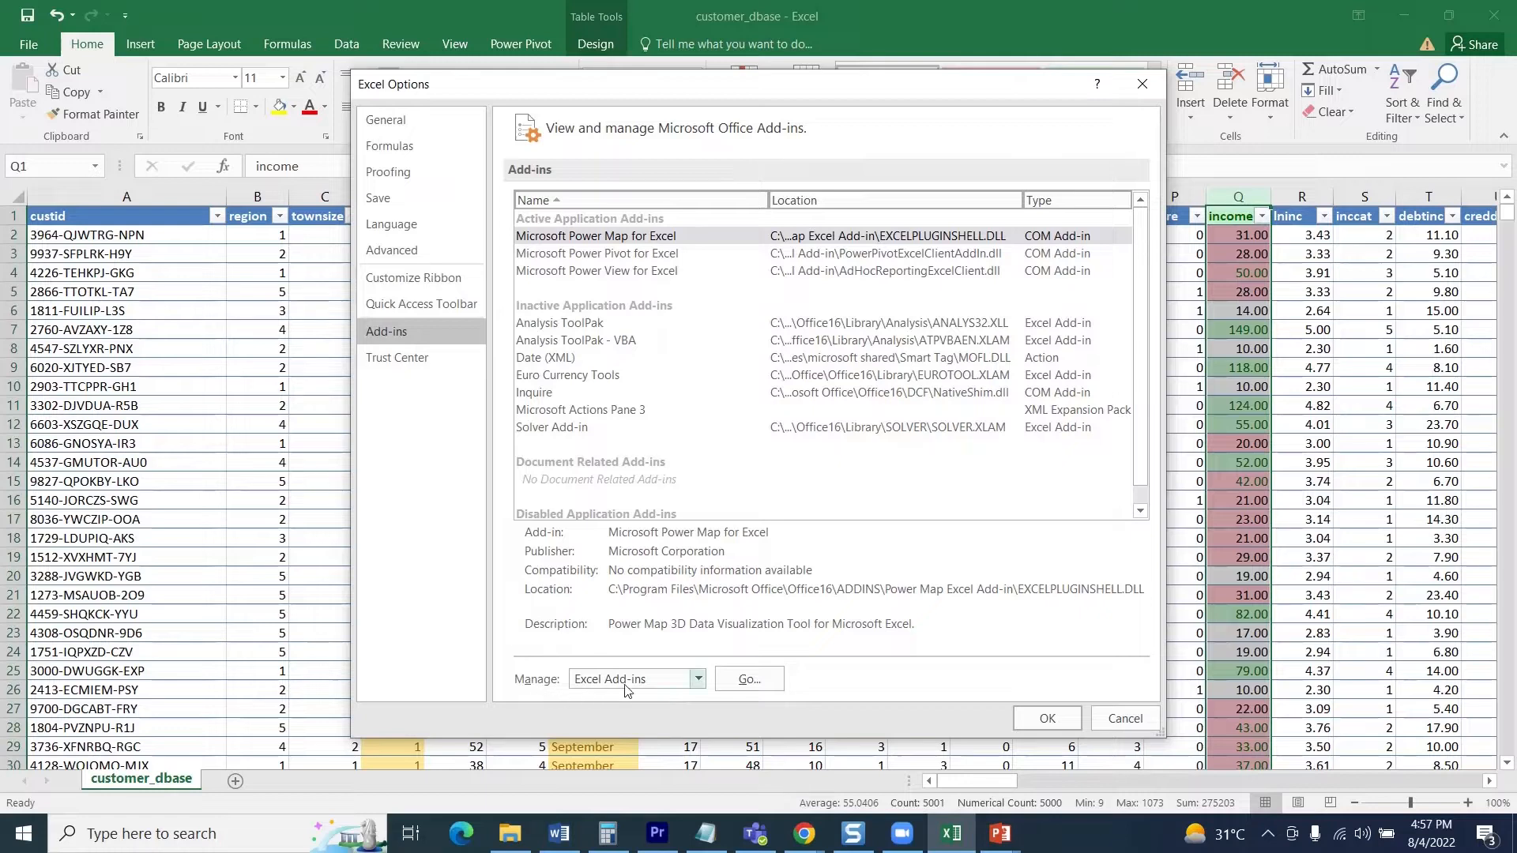
click(772, 683)
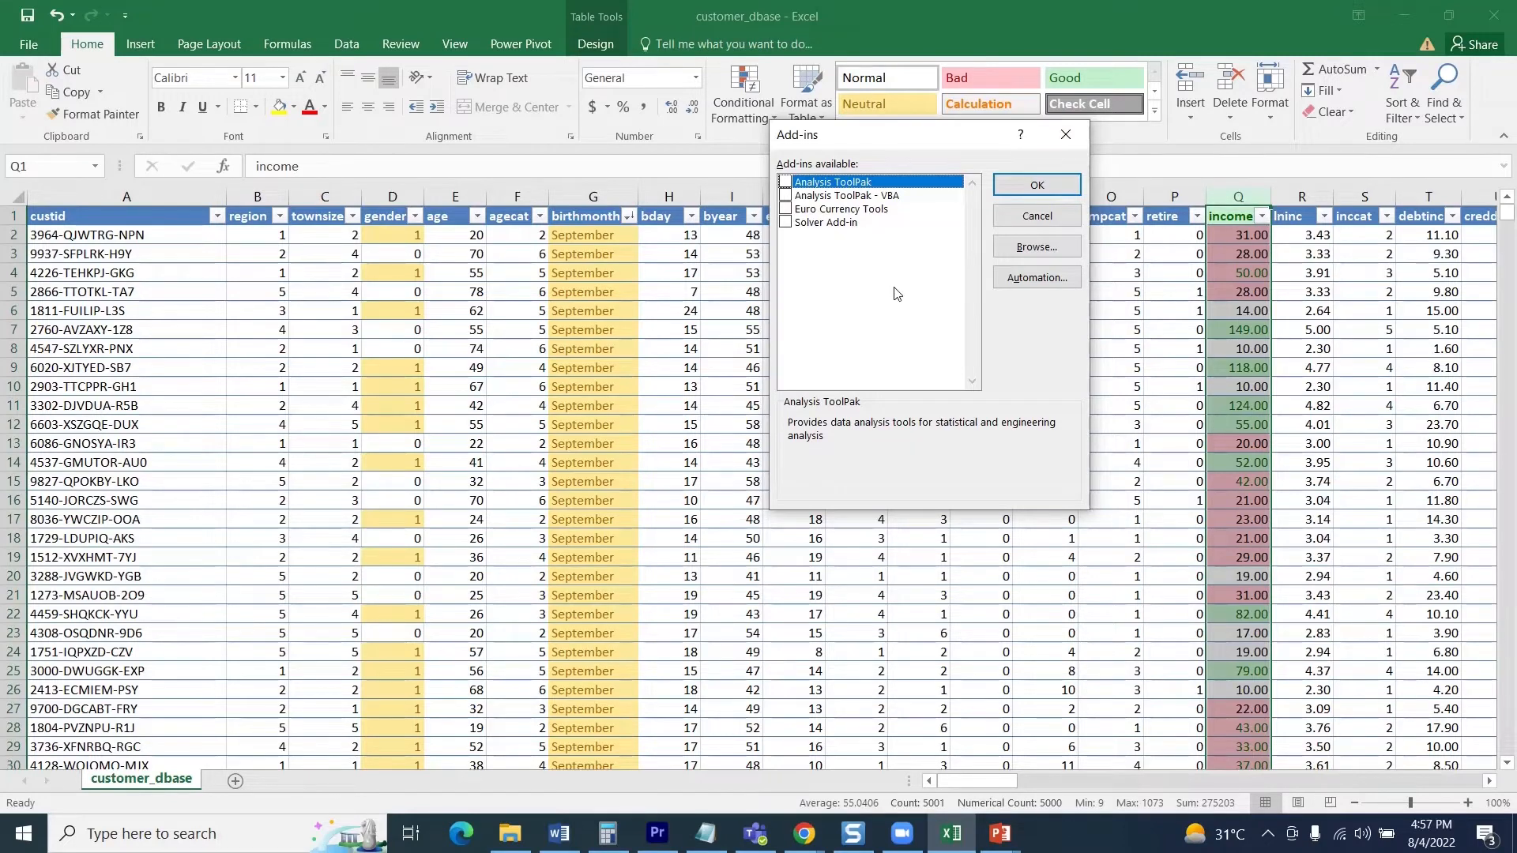
click(785, 182)
click(785, 183)
click(786, 184)
click(1053, 187)
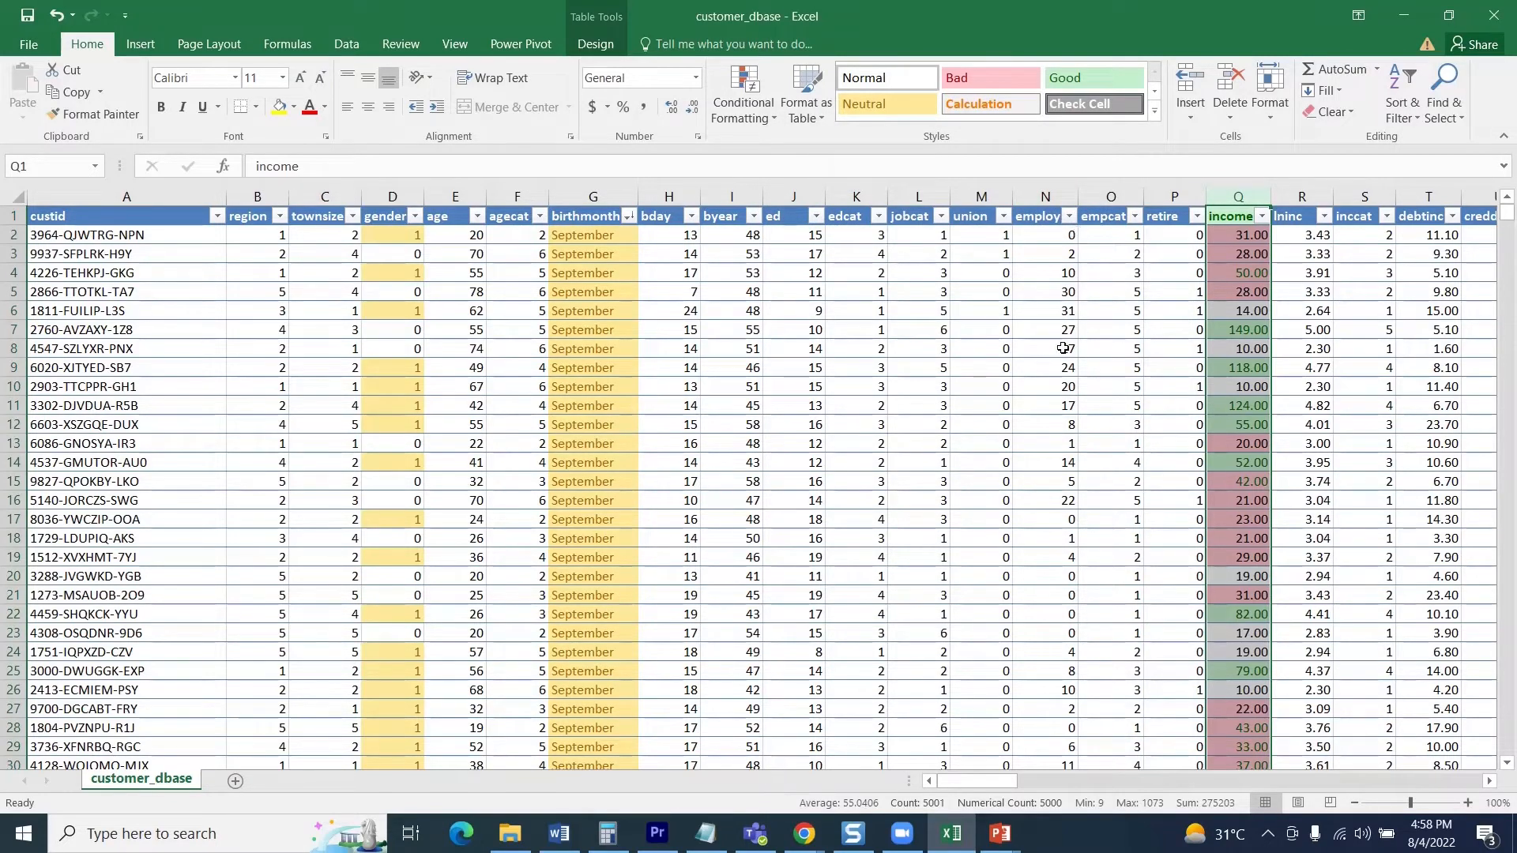
Step: Set up a Descriptive Statistics analysis on $Q$2:$Q$5002 with labels in the first row and try to run it
click(347, 45)
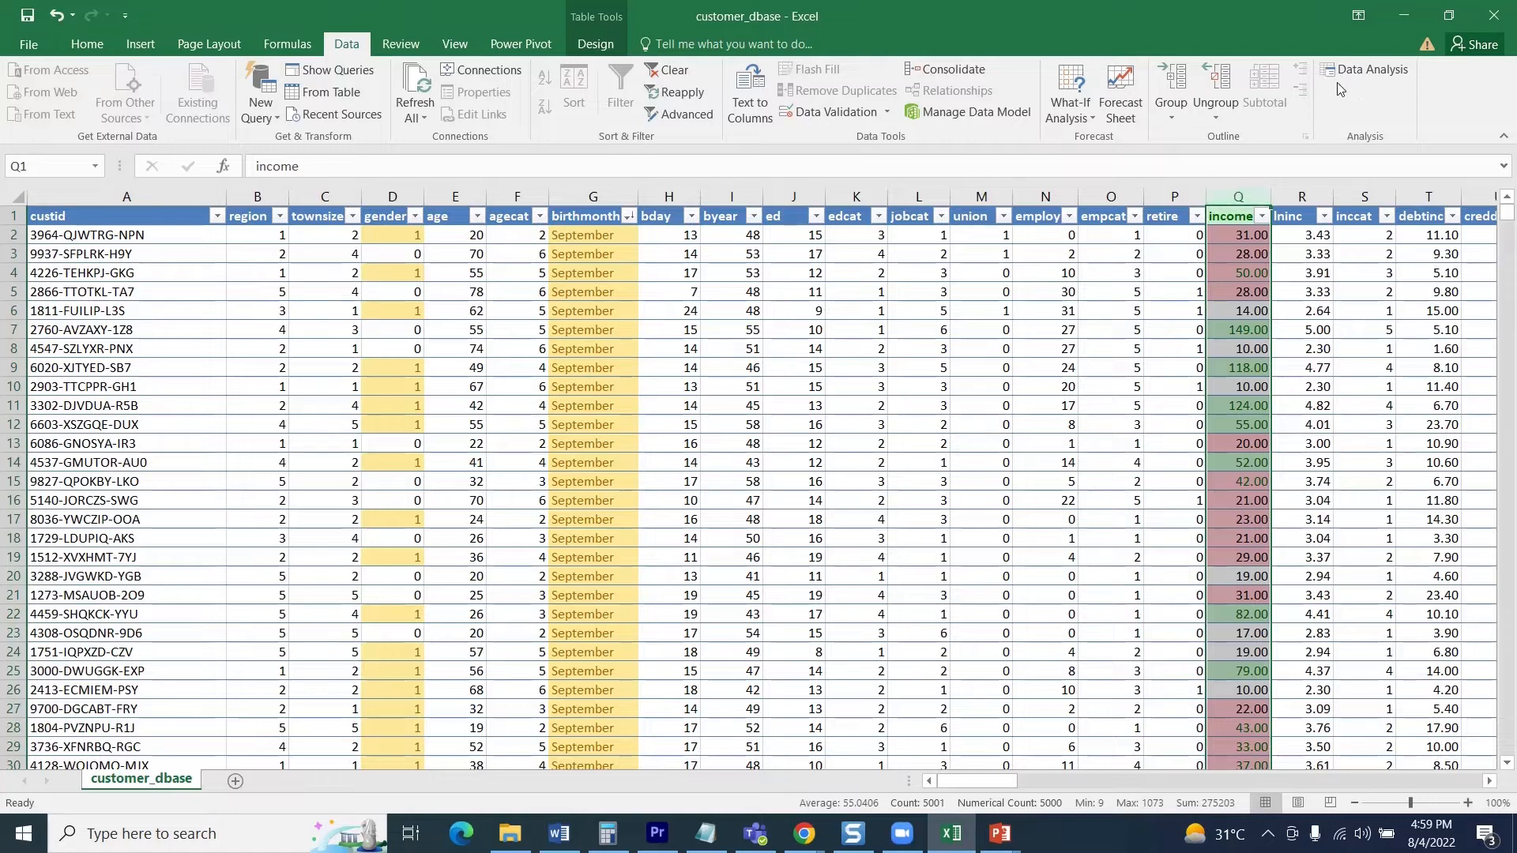
click(1368, 73)
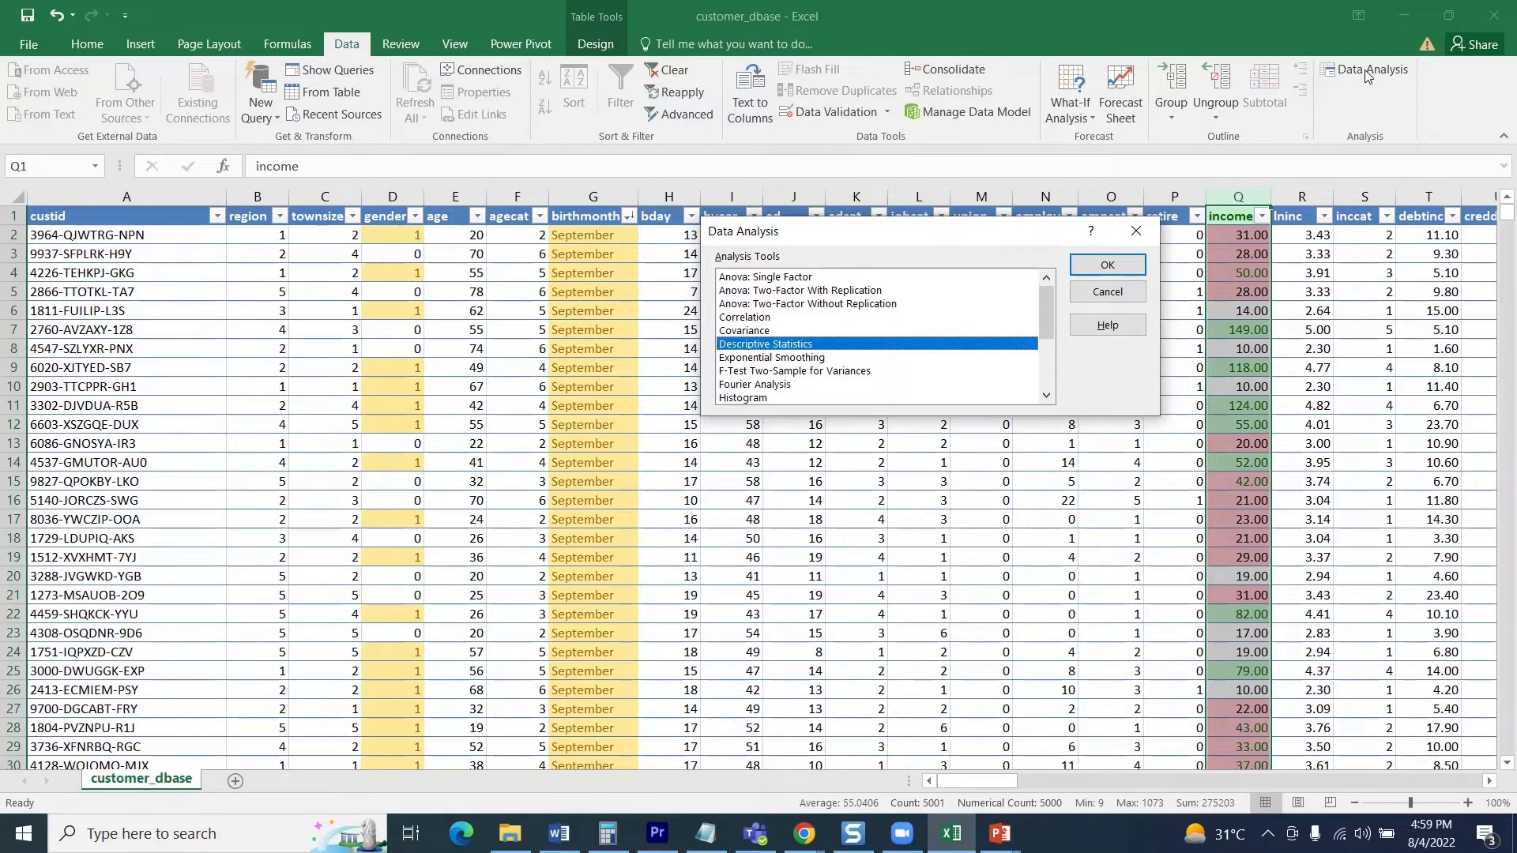
click(1098, 277)
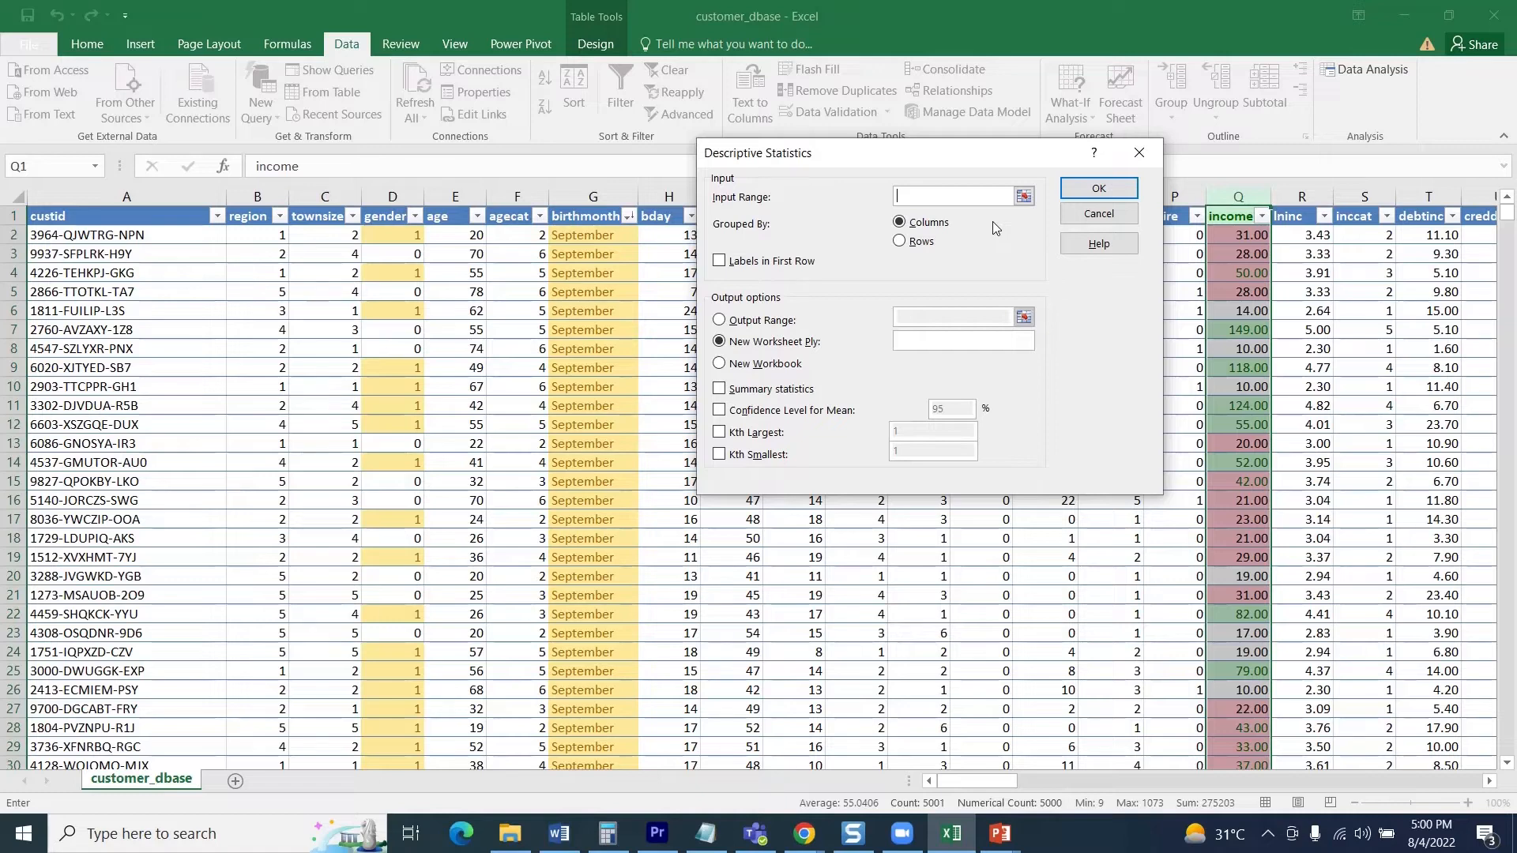
click(1238, 234)
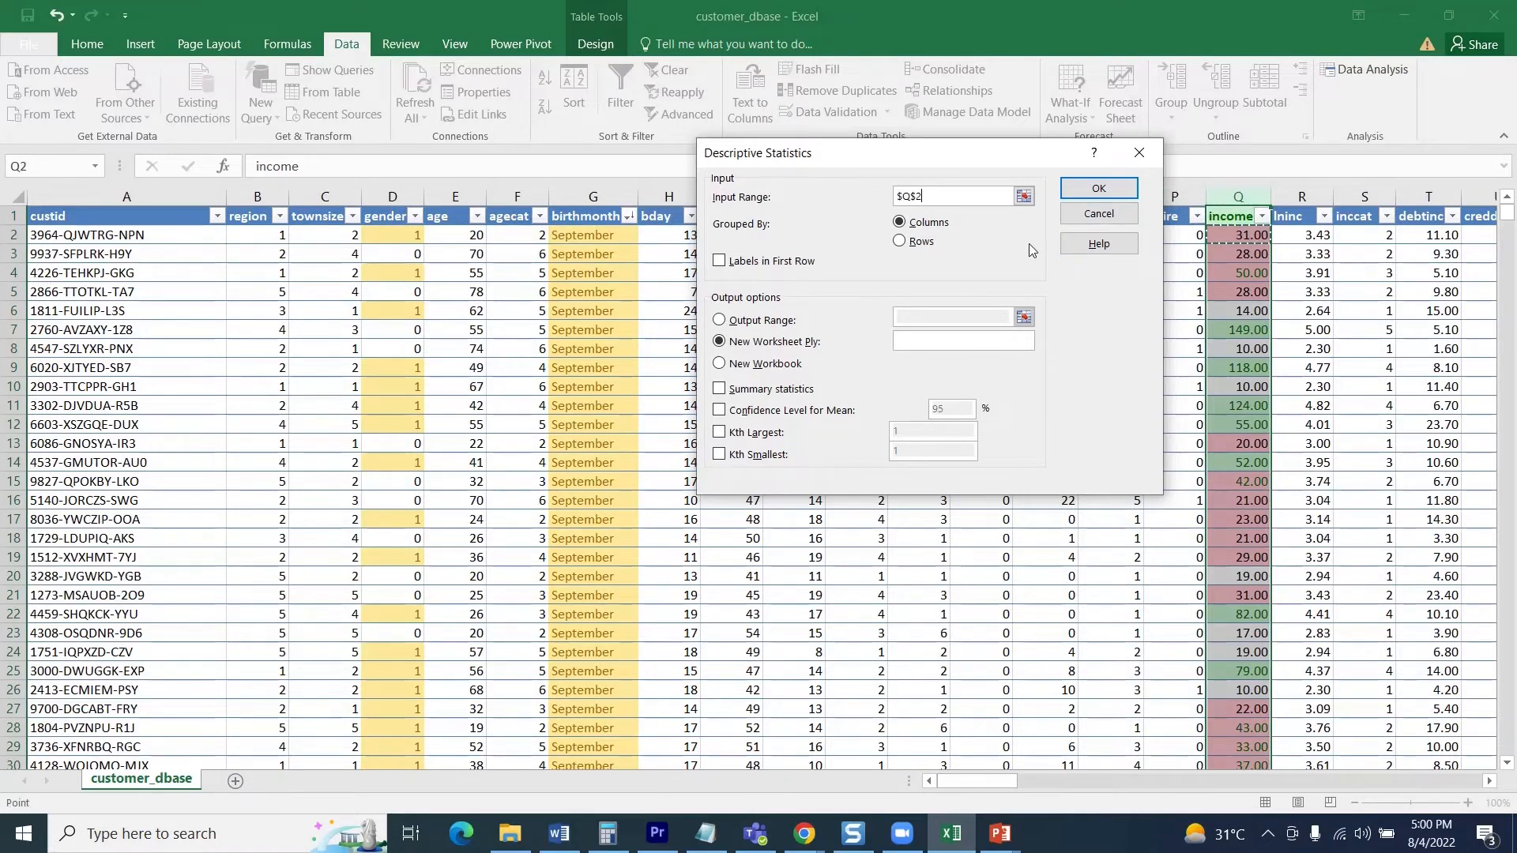
key(F8)
key(BackSpace)
text(5002)
click(721, 262)
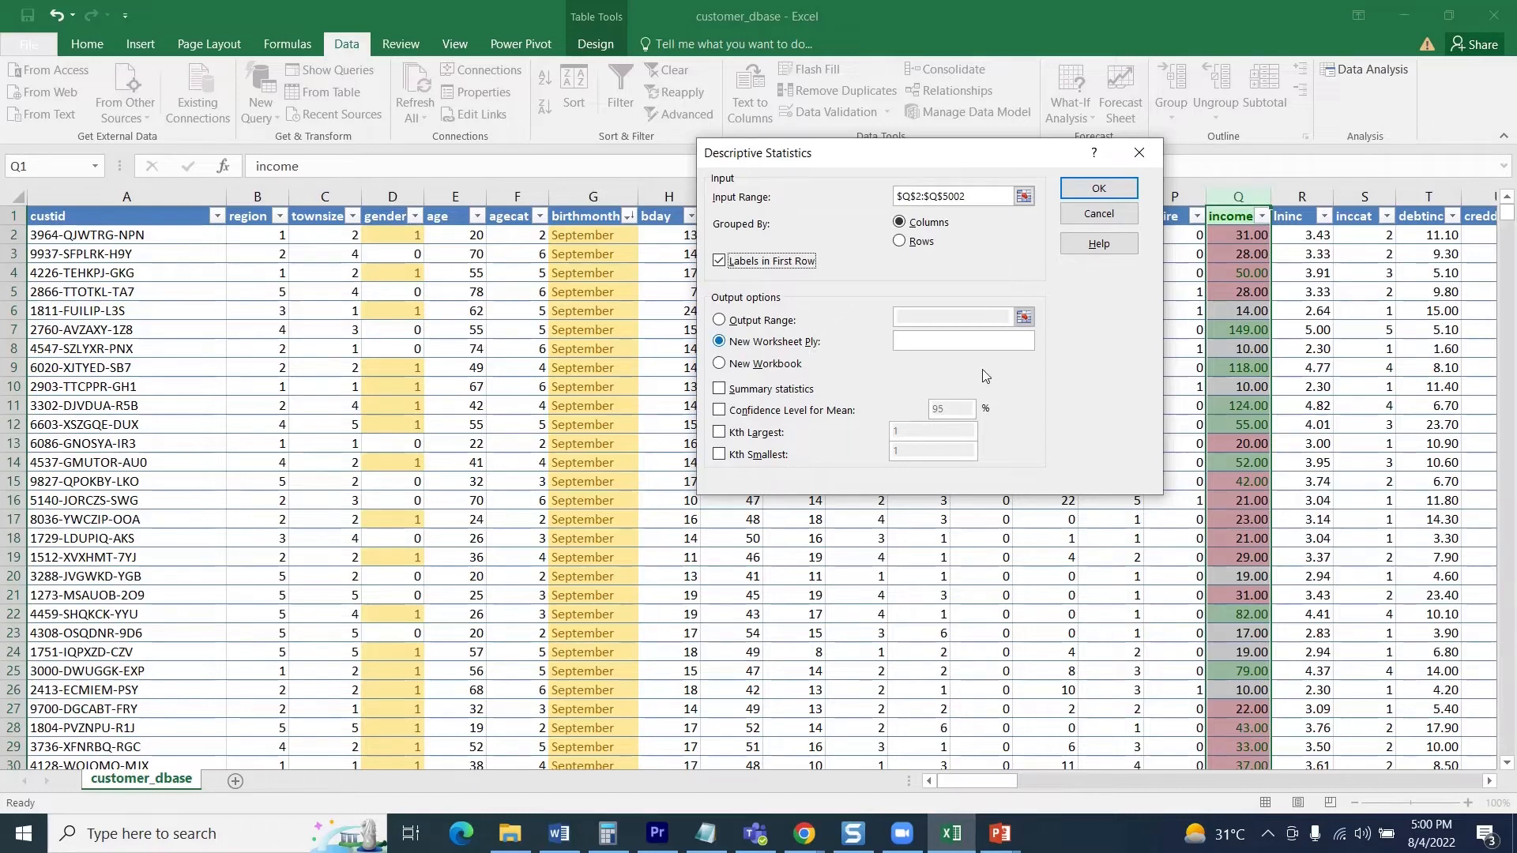
click(1110, 189)
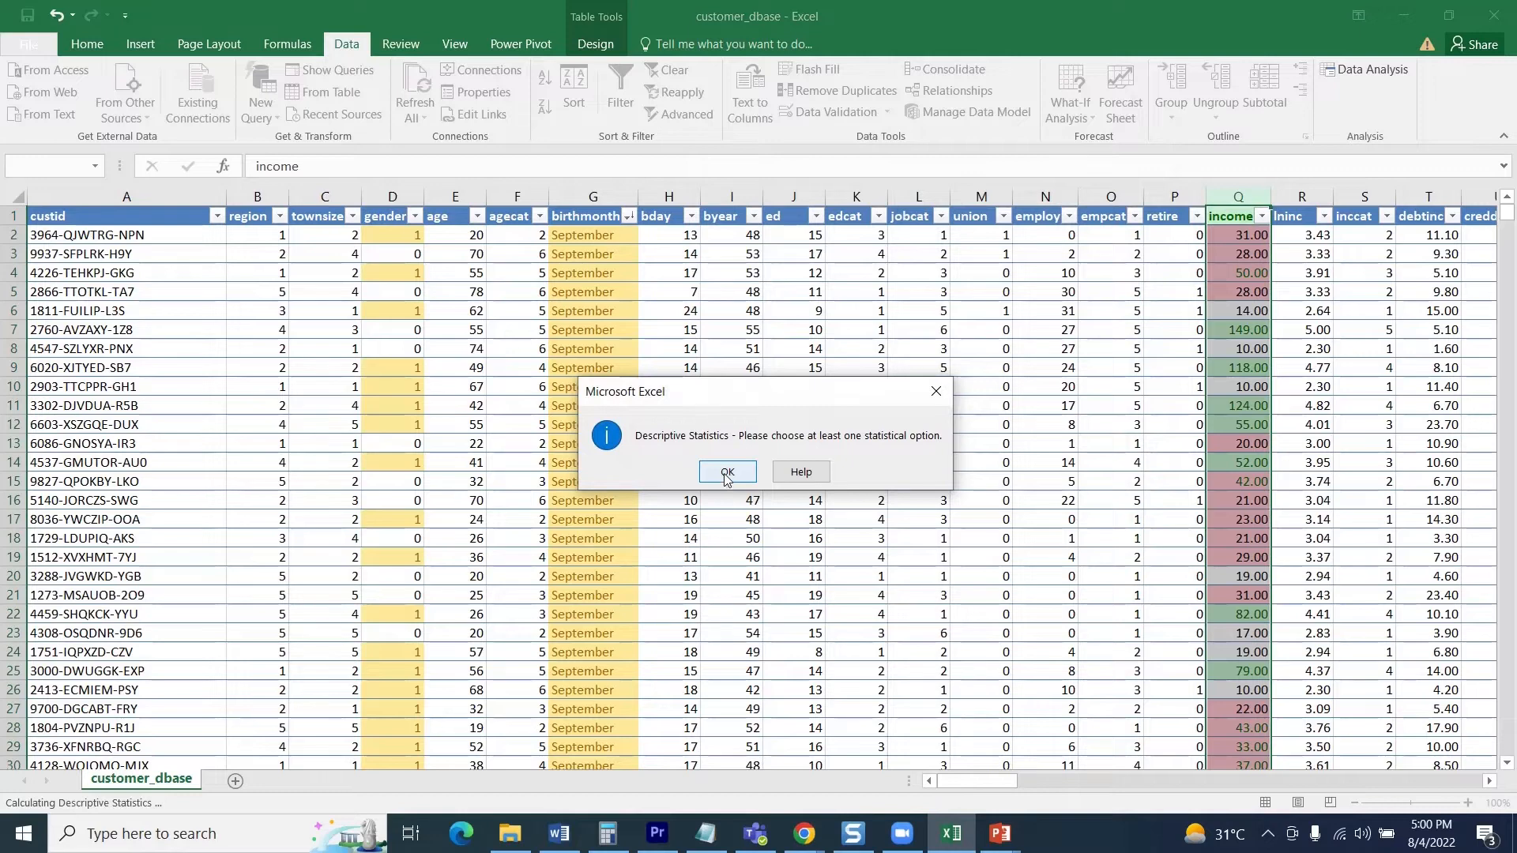
click(726, 473)
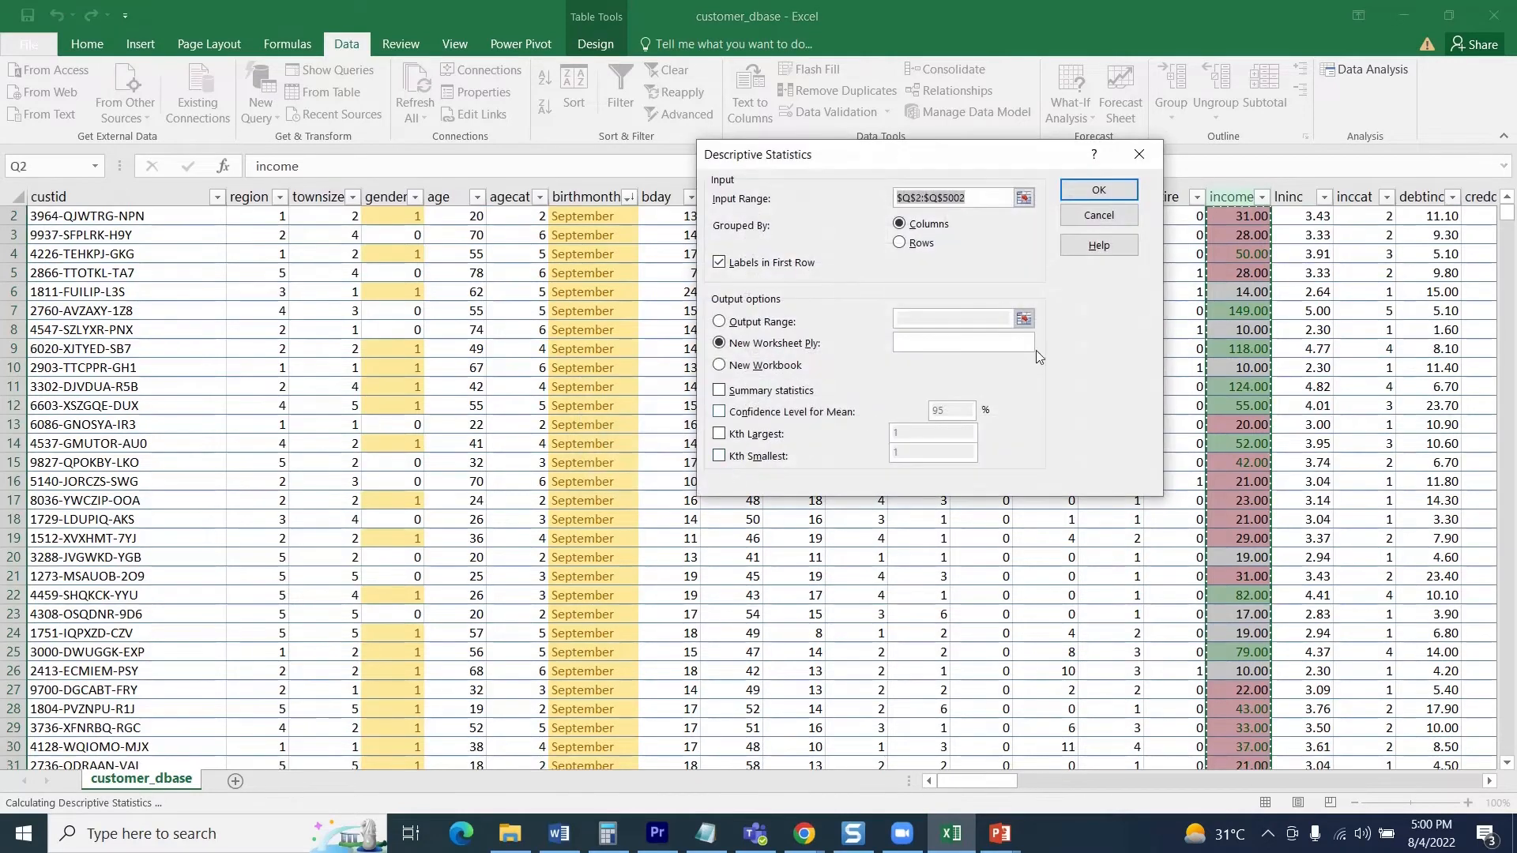
Step: Set the input range to $Q$3:$Q$5002 and output the summary statistics to a new worksheet
click(919, 198)
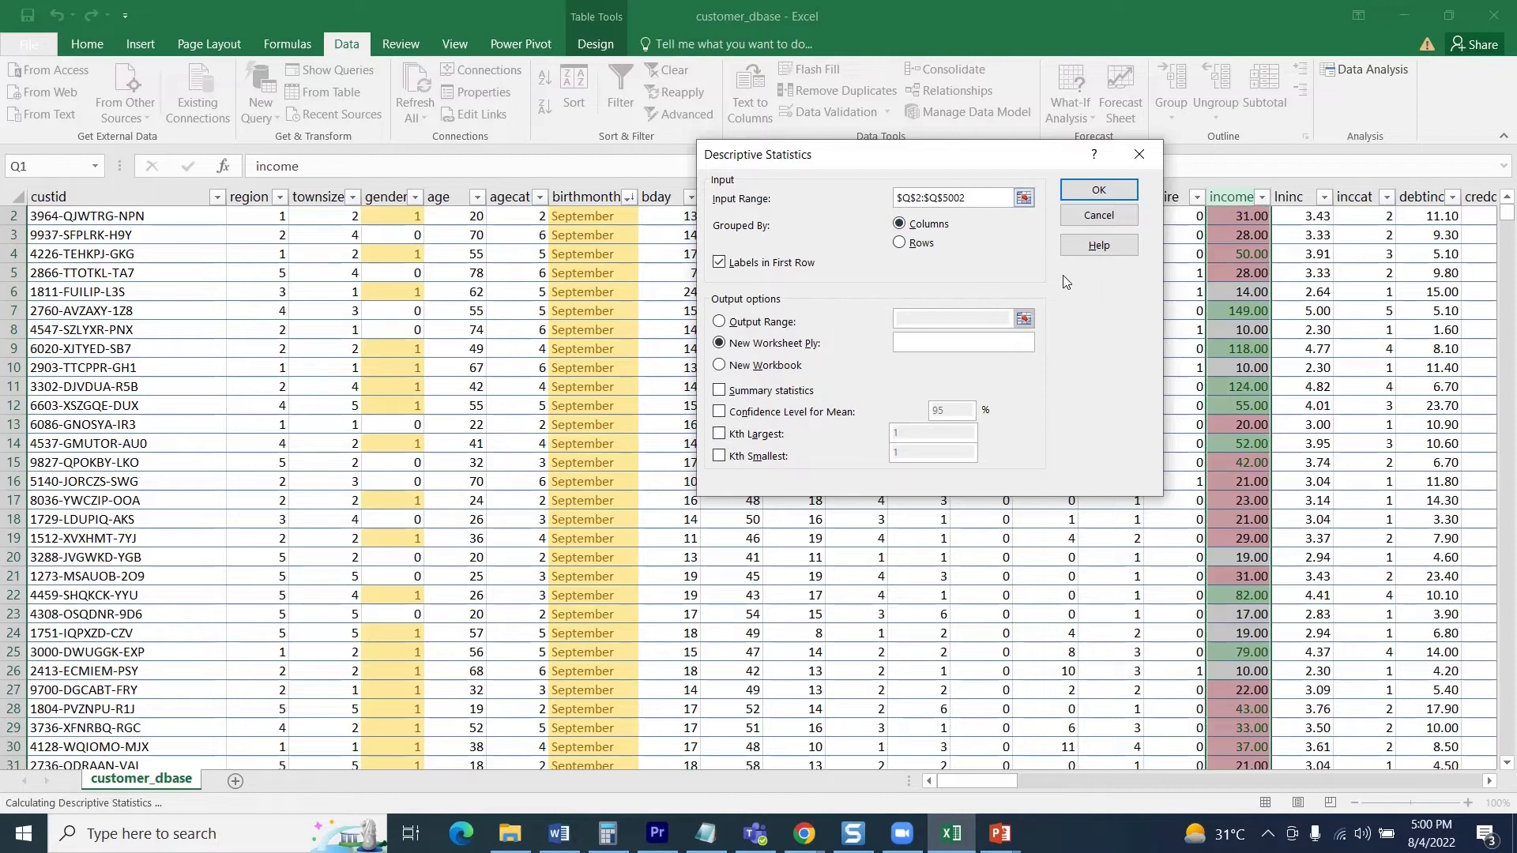
key(BackSpace)
text(3)
click(1088, 190)
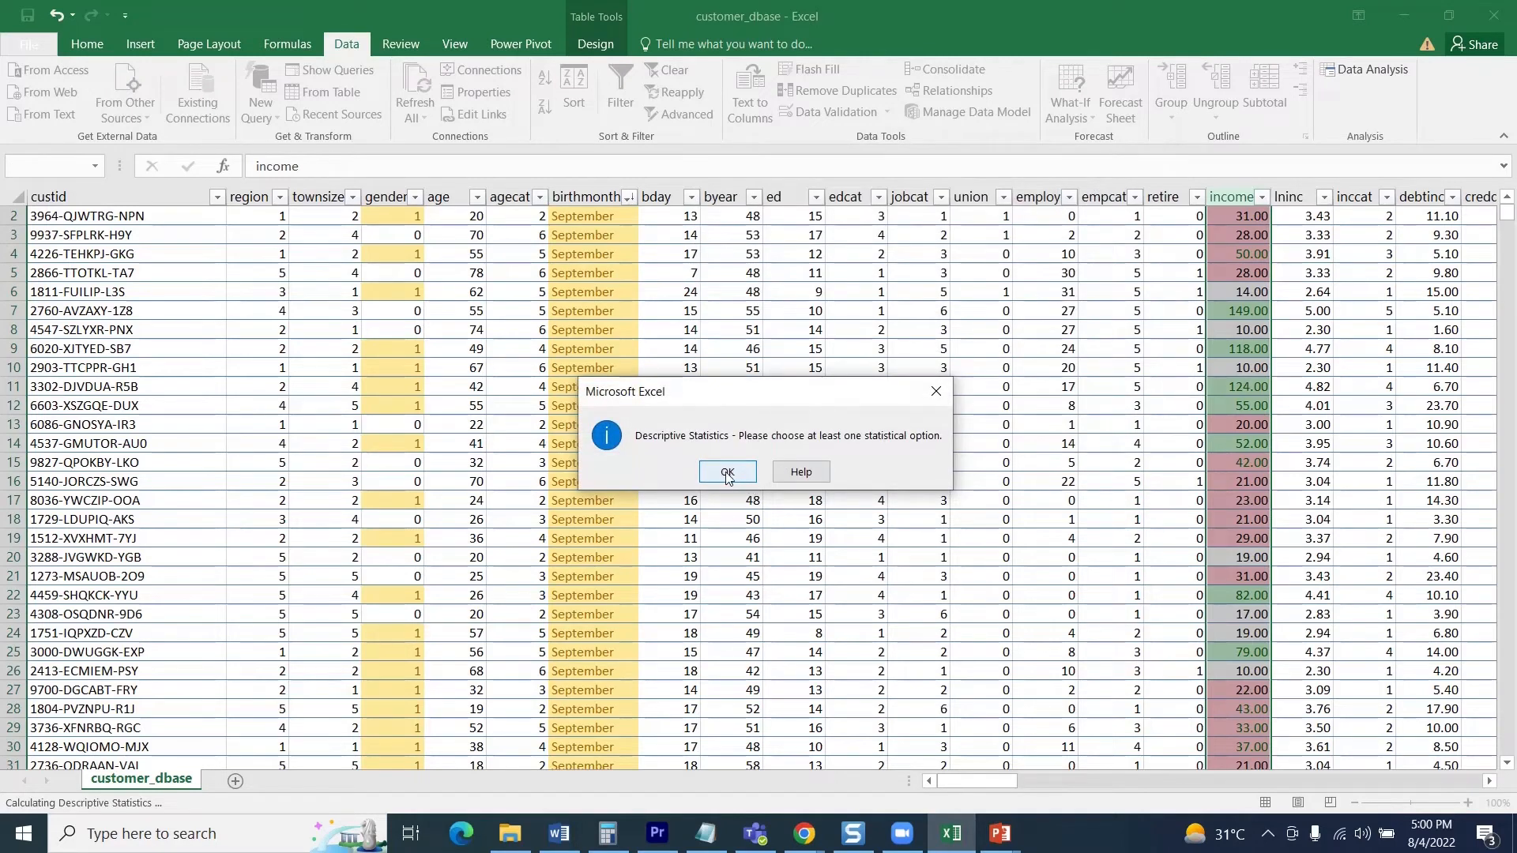
click(721, 473)
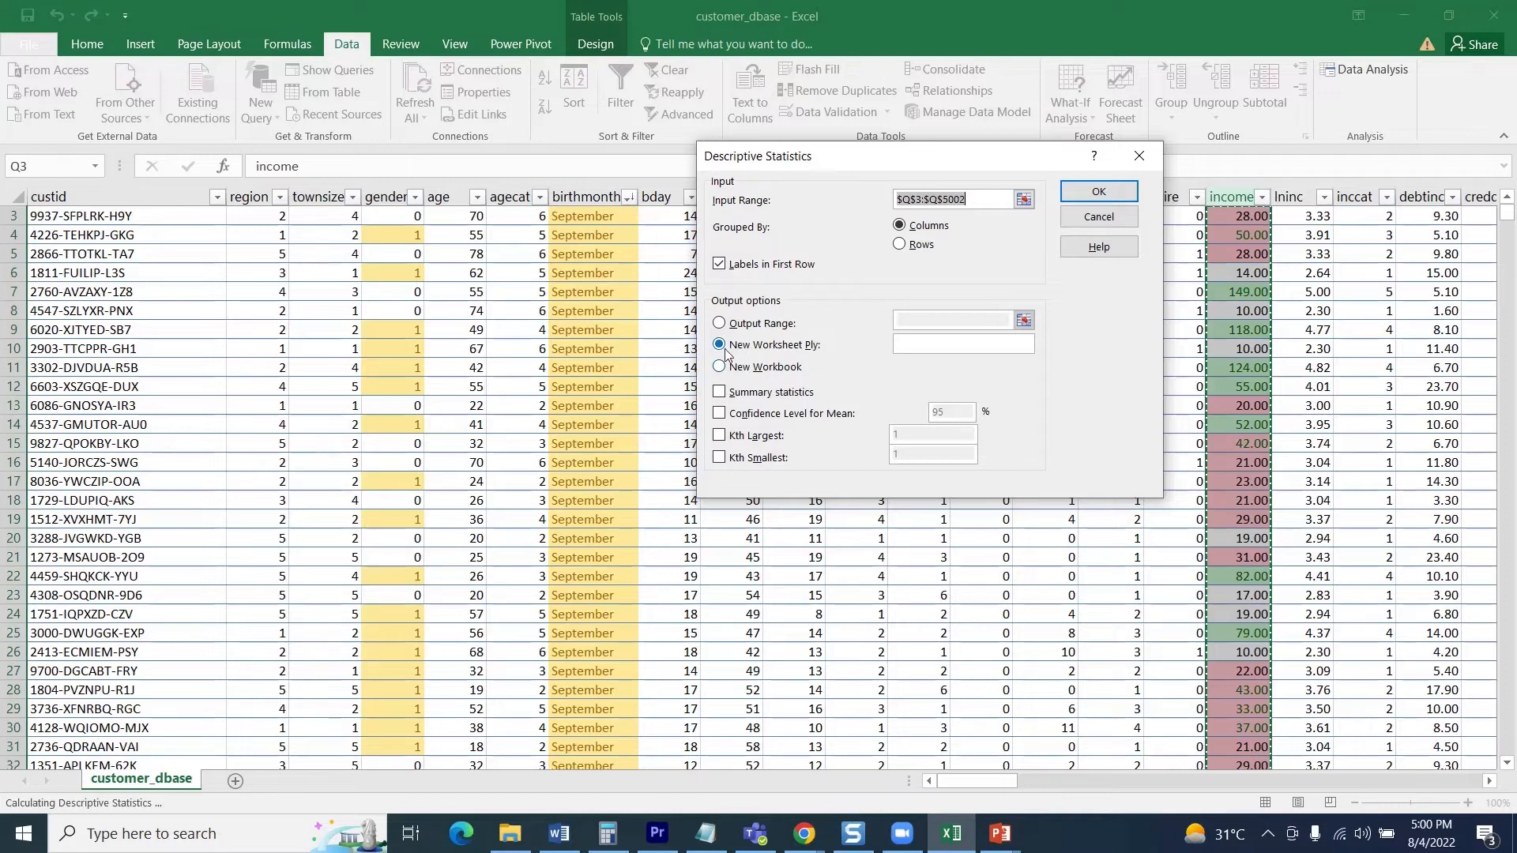
click(719, 393)
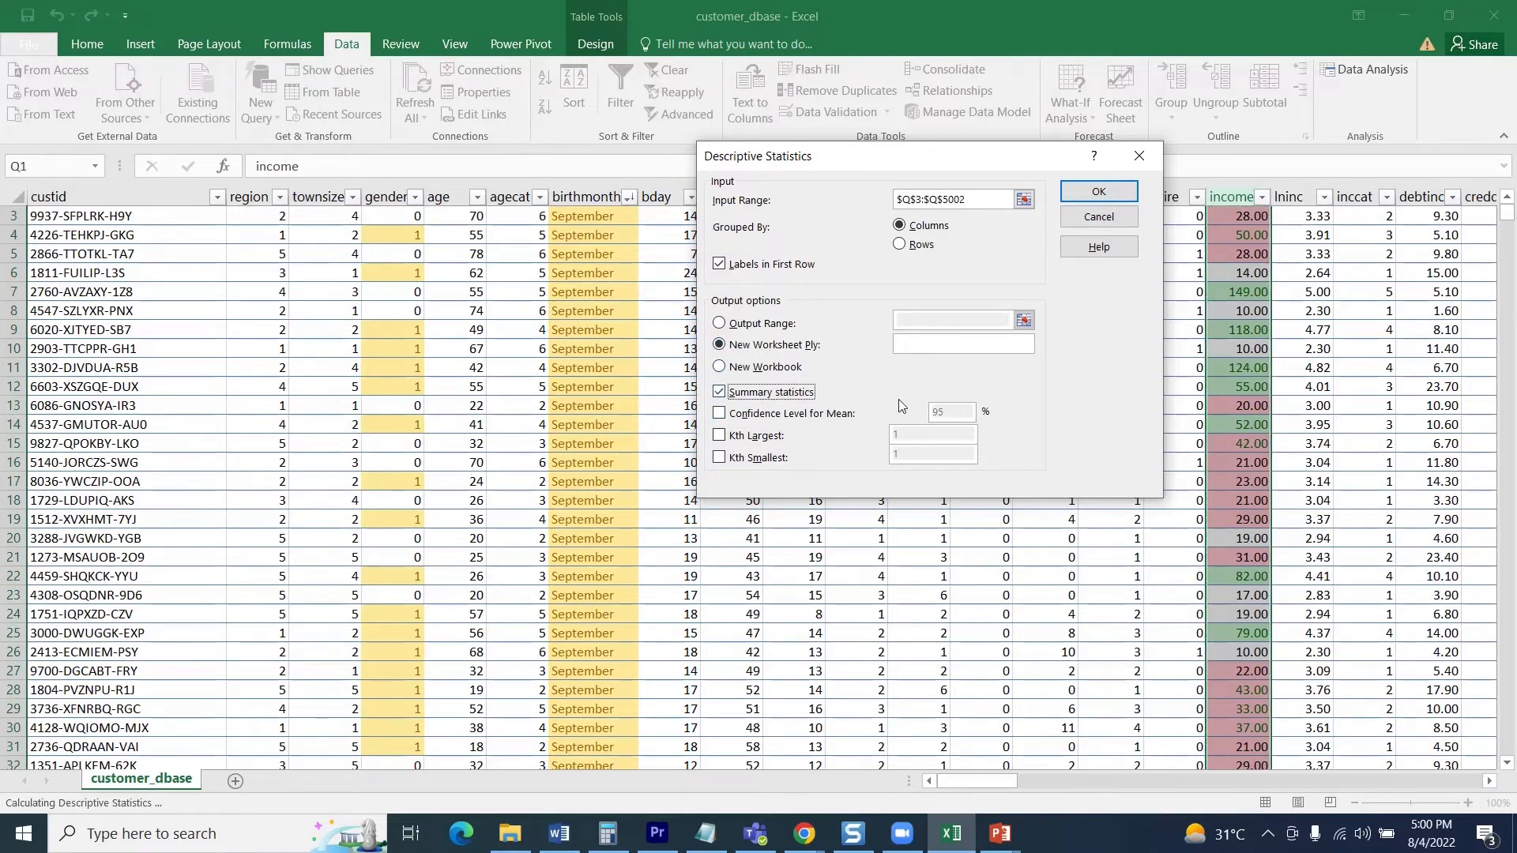
click(1108, 194)
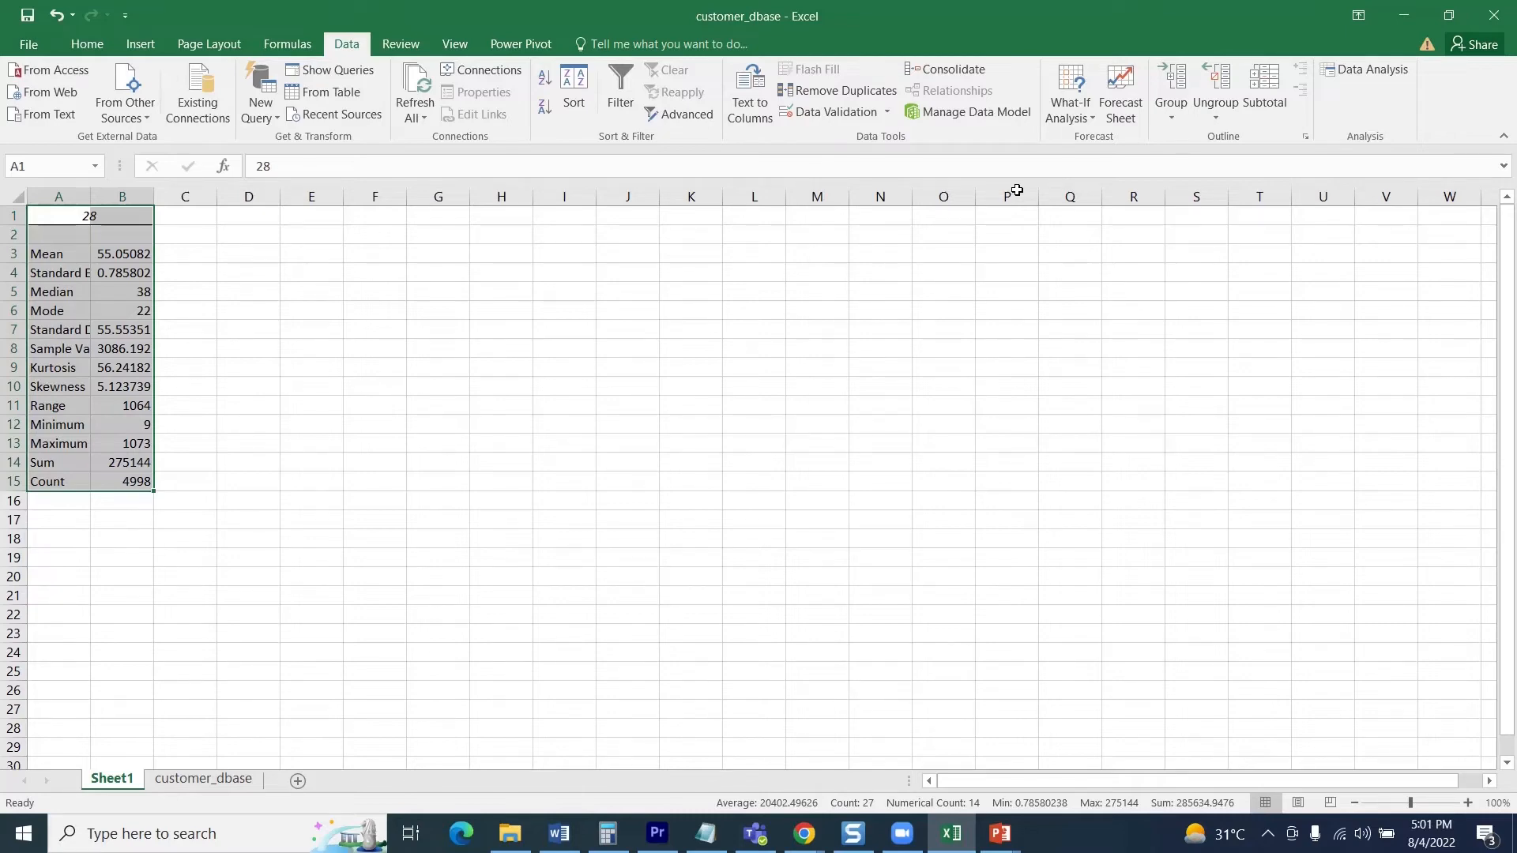
Step: Widen columns A and B of the statistics output and check it against the customer_dbase sheet
drag(91, 196, 334, 197)
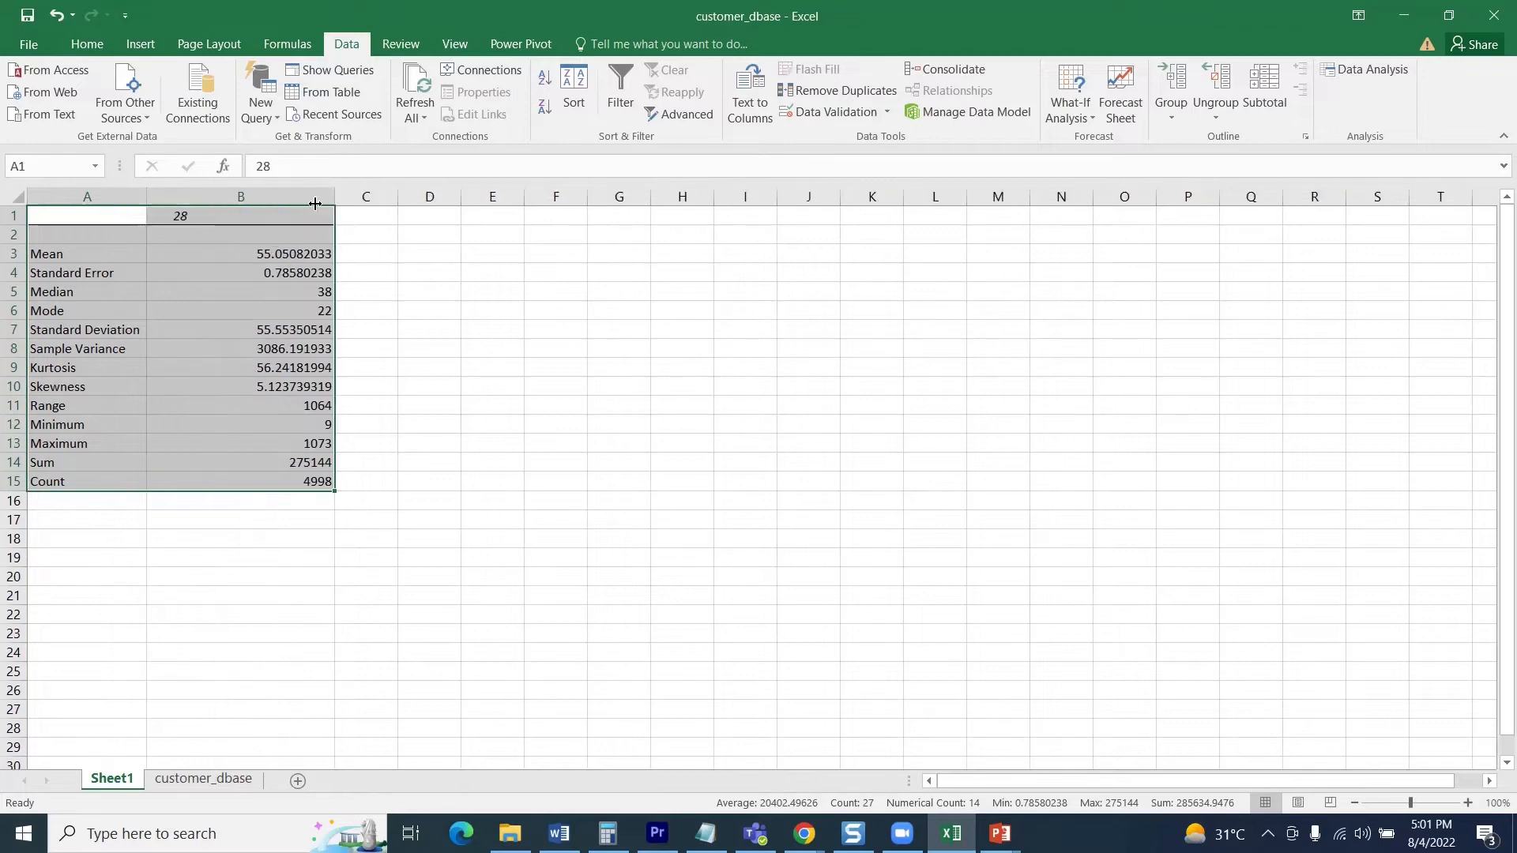
click(223, 779)
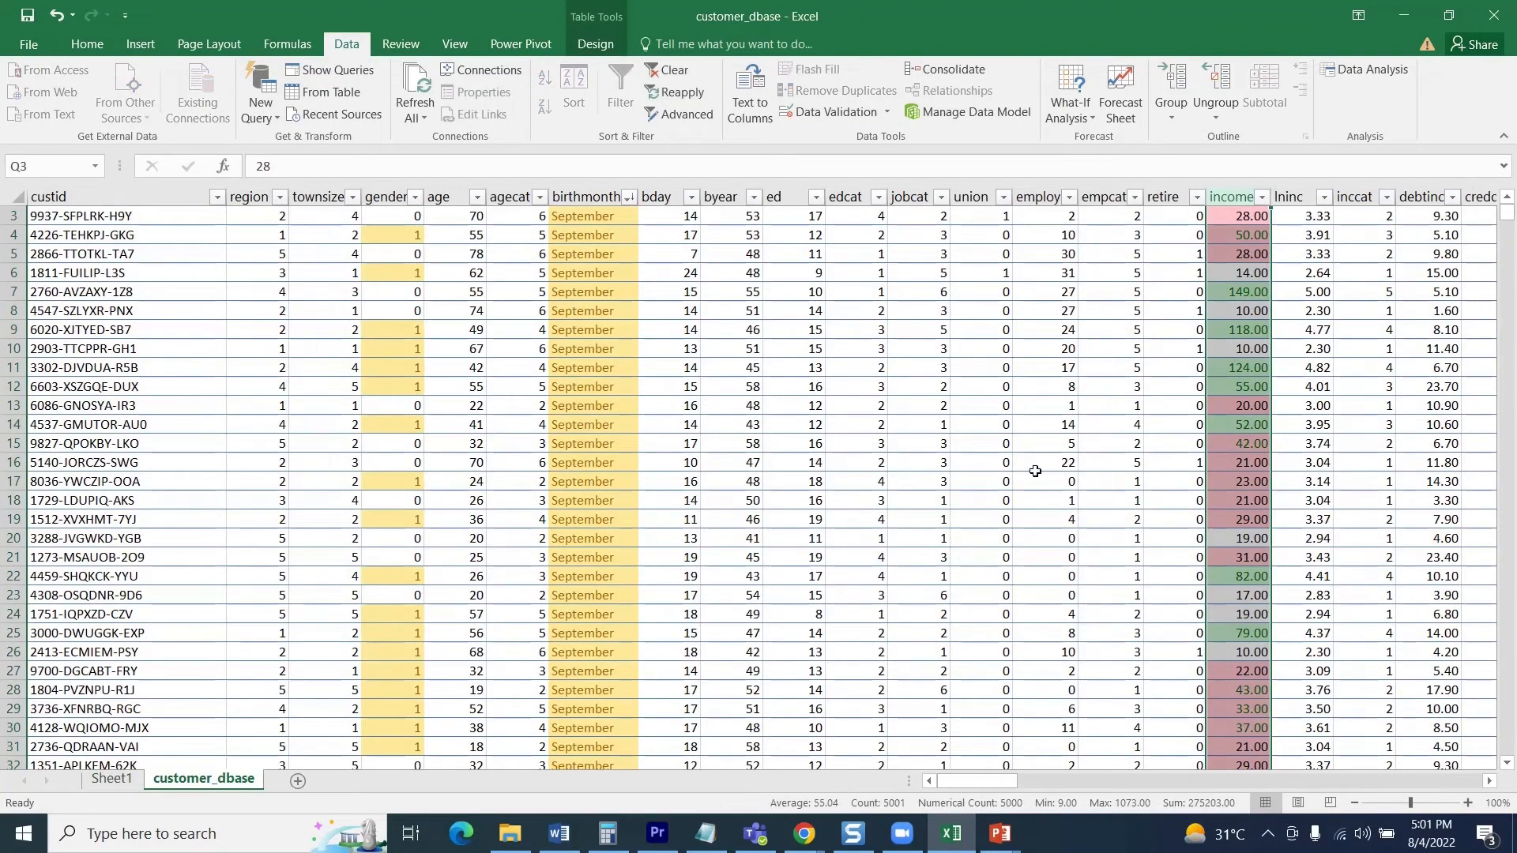
click(111, 779)
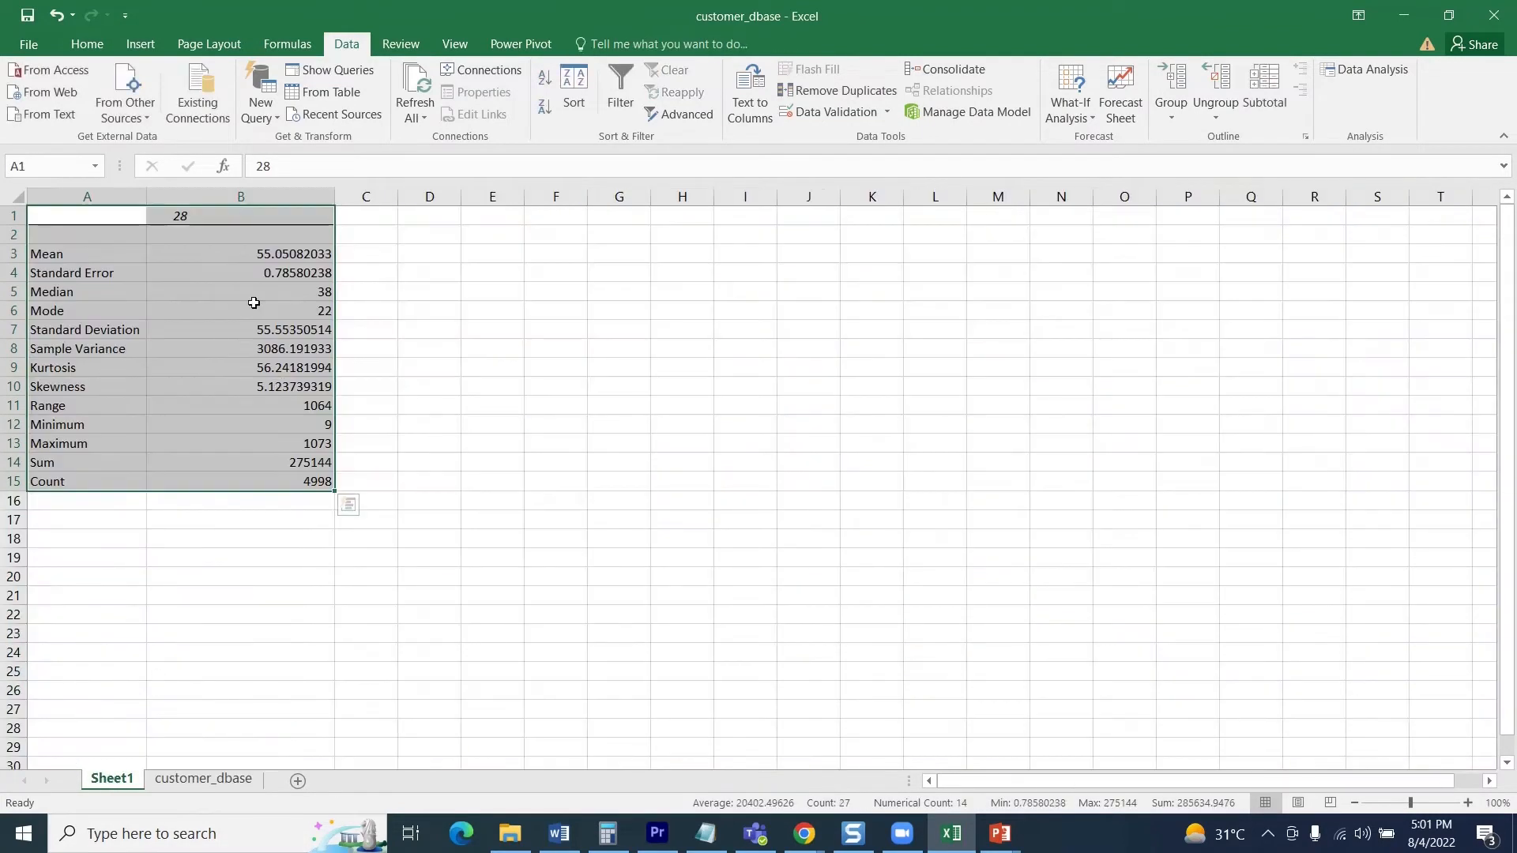
Step: Enter Income as a heading in cell B1 of the statistics sheet
click(190, 215)
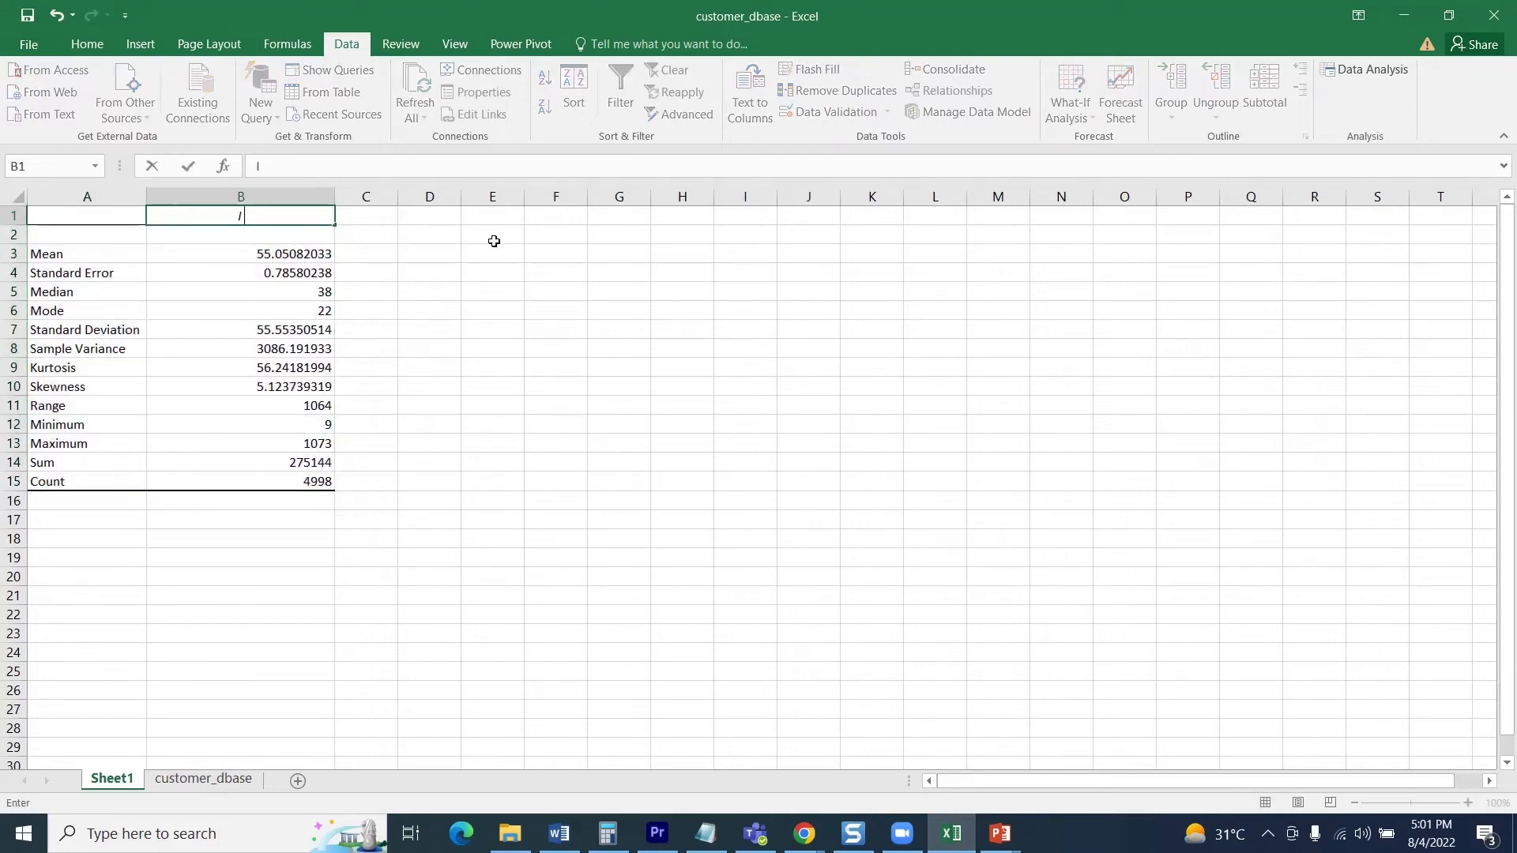
text(Income)
key(Return)
key(Up)
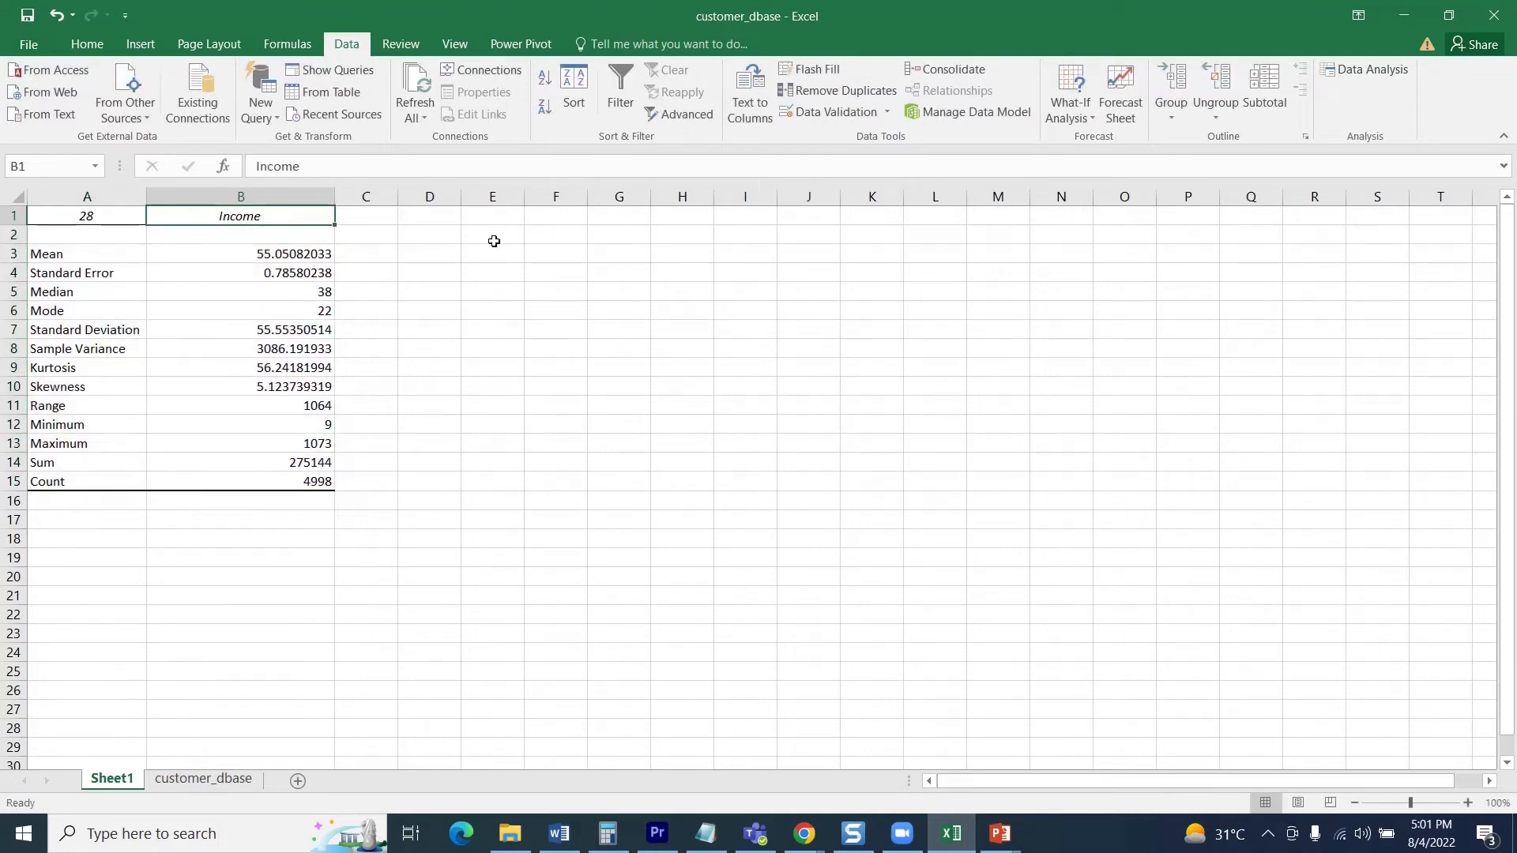
Step: Merge and center cells A1:B1 above the statistics and enter Income as the heading
drag(176, 214, 75, 217)
right_click(75, 217)
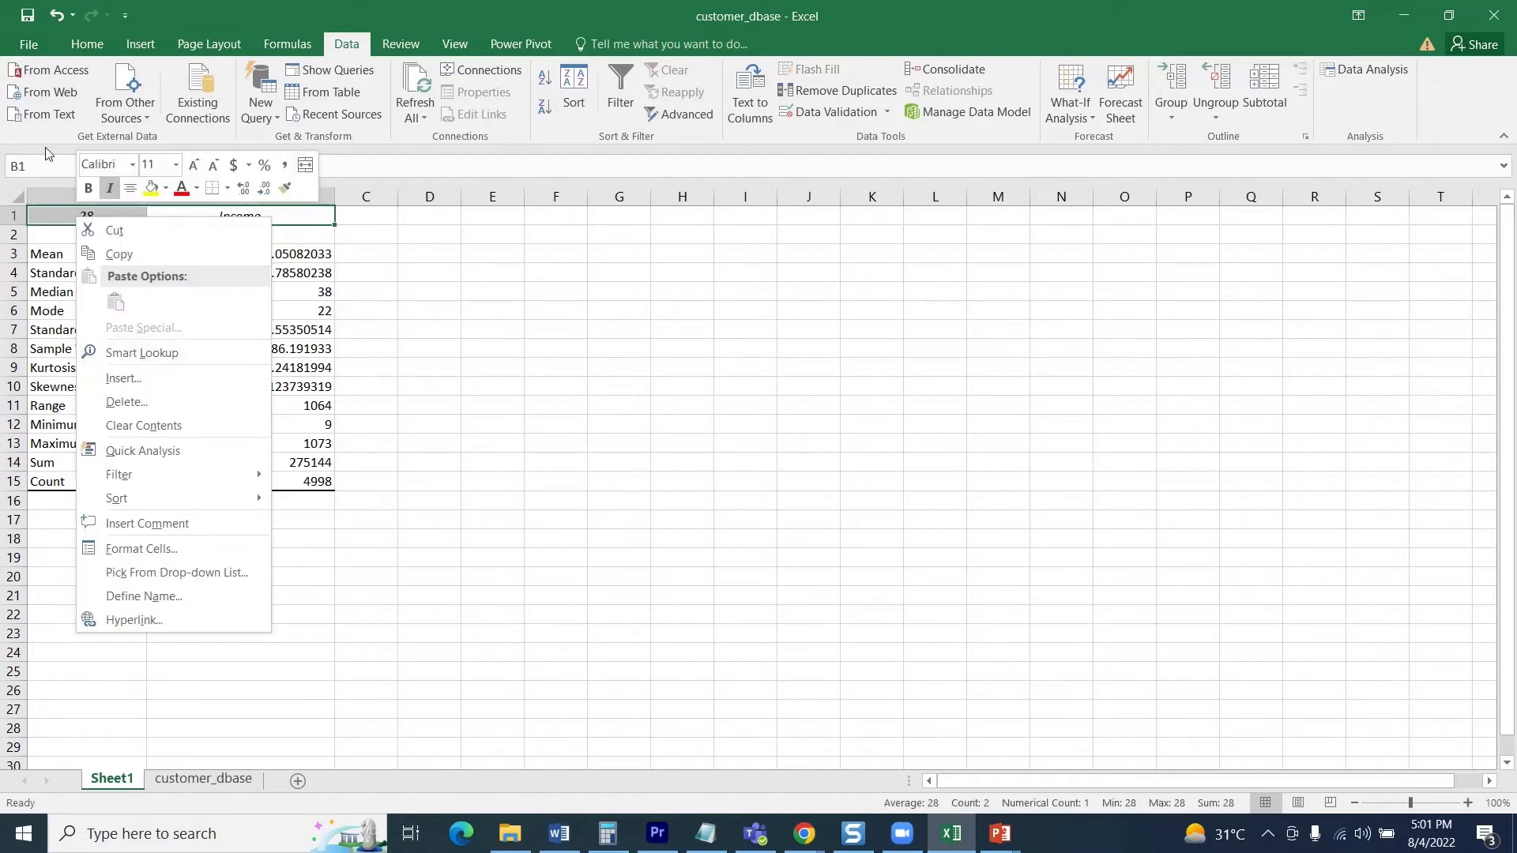
click(87, 48)
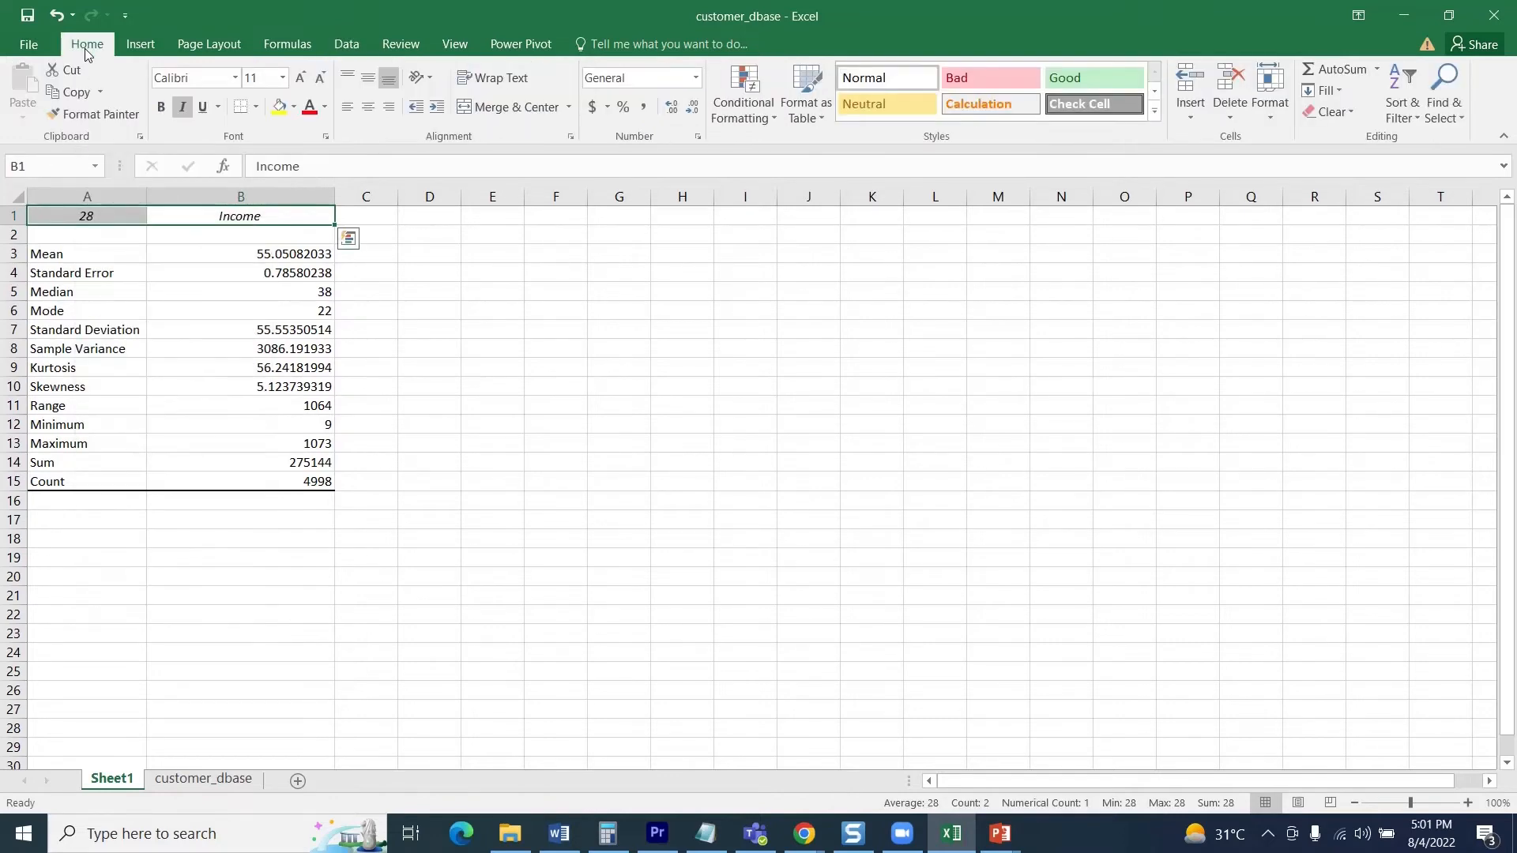
click(541, 111)
click(727, 490)
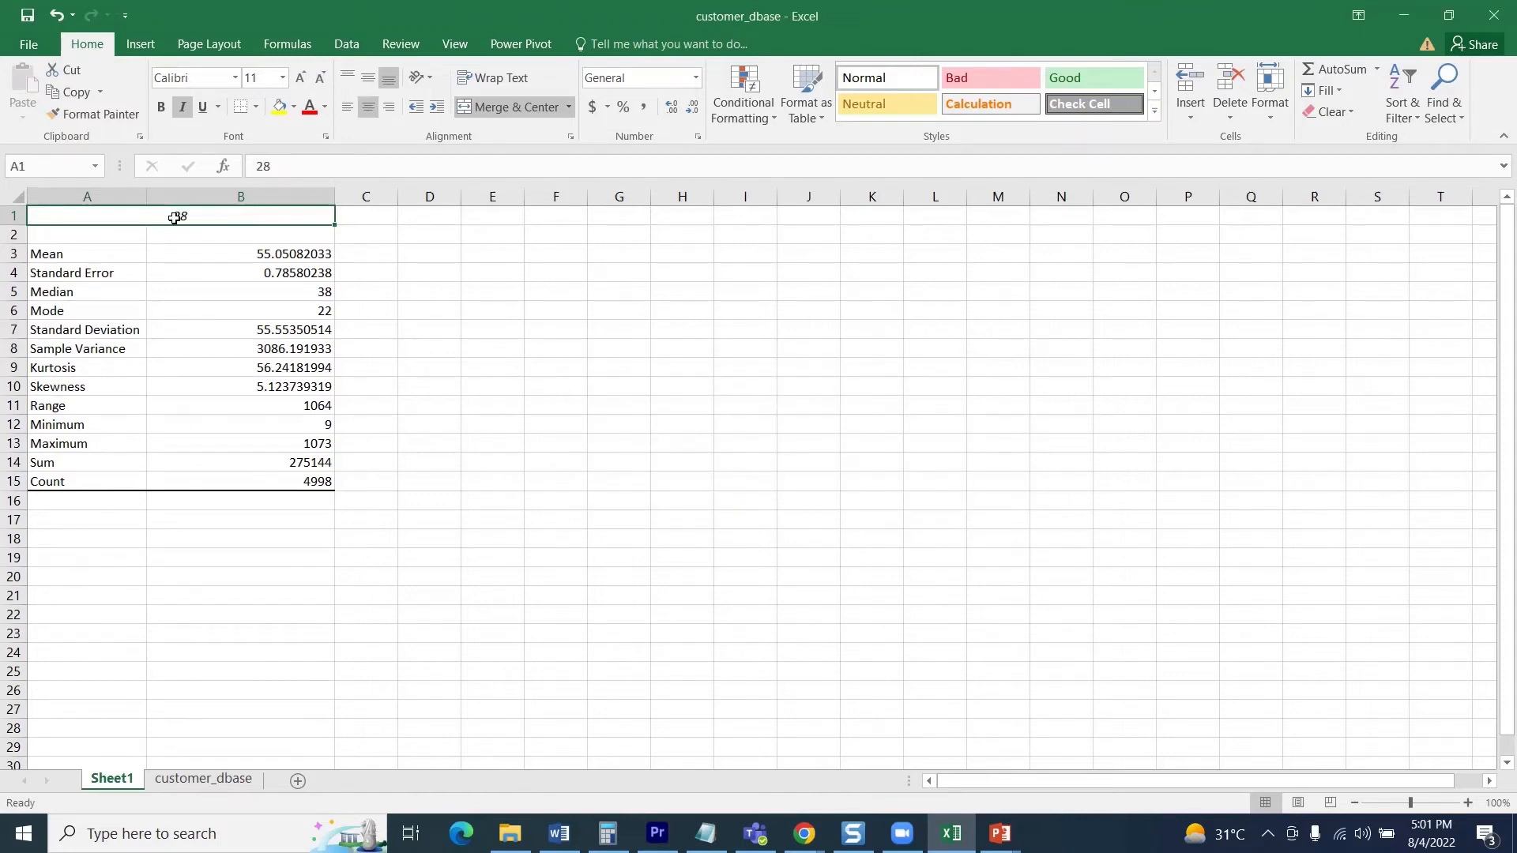
text(Income)
key(Return)
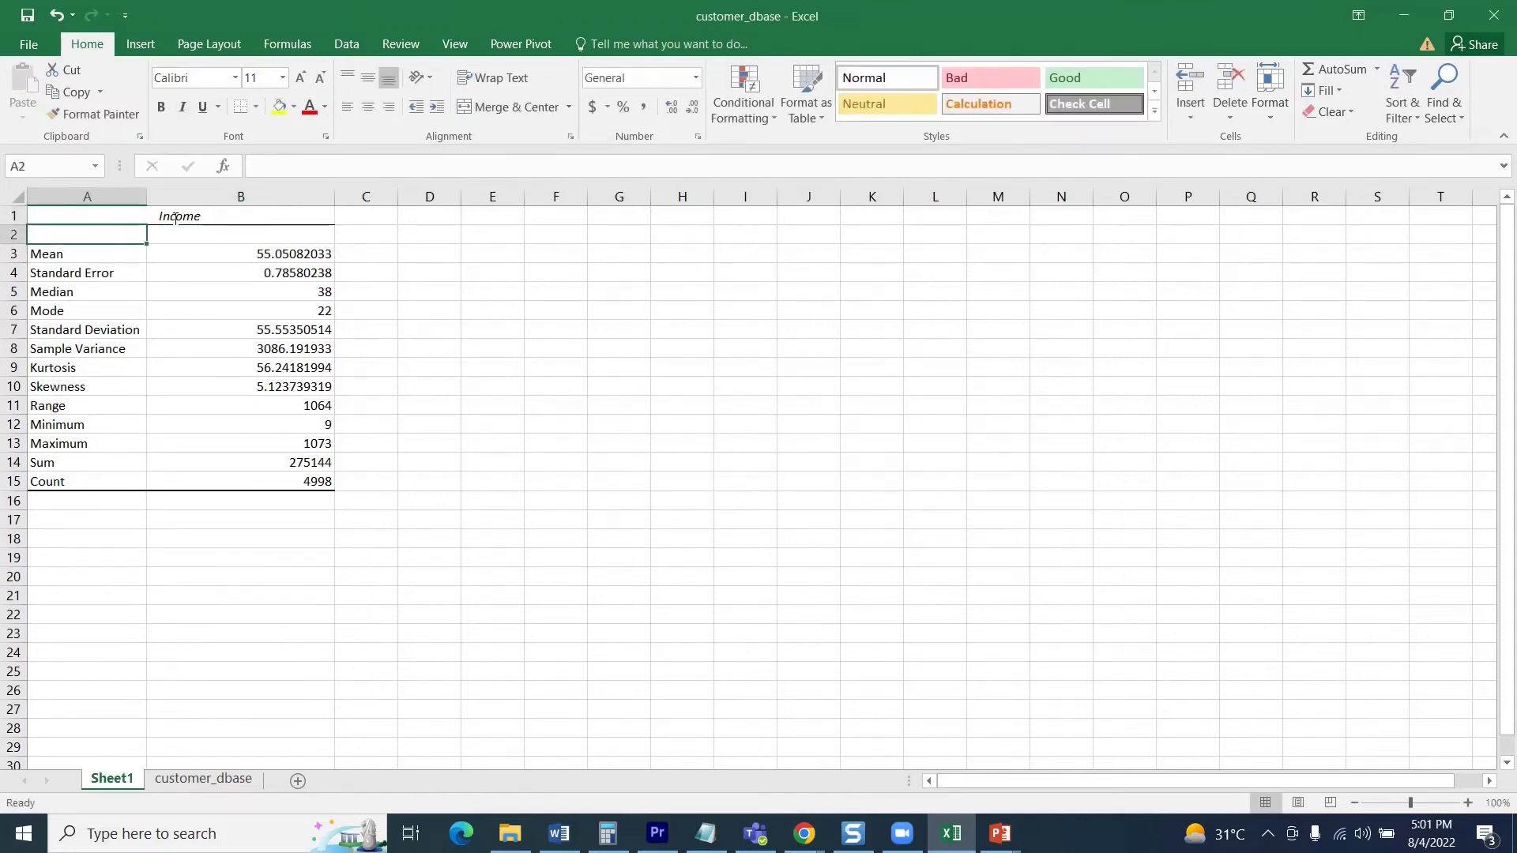
Step: Convert the whole statistics output range A1:B15 into a formatted table
key(ctrl+a)
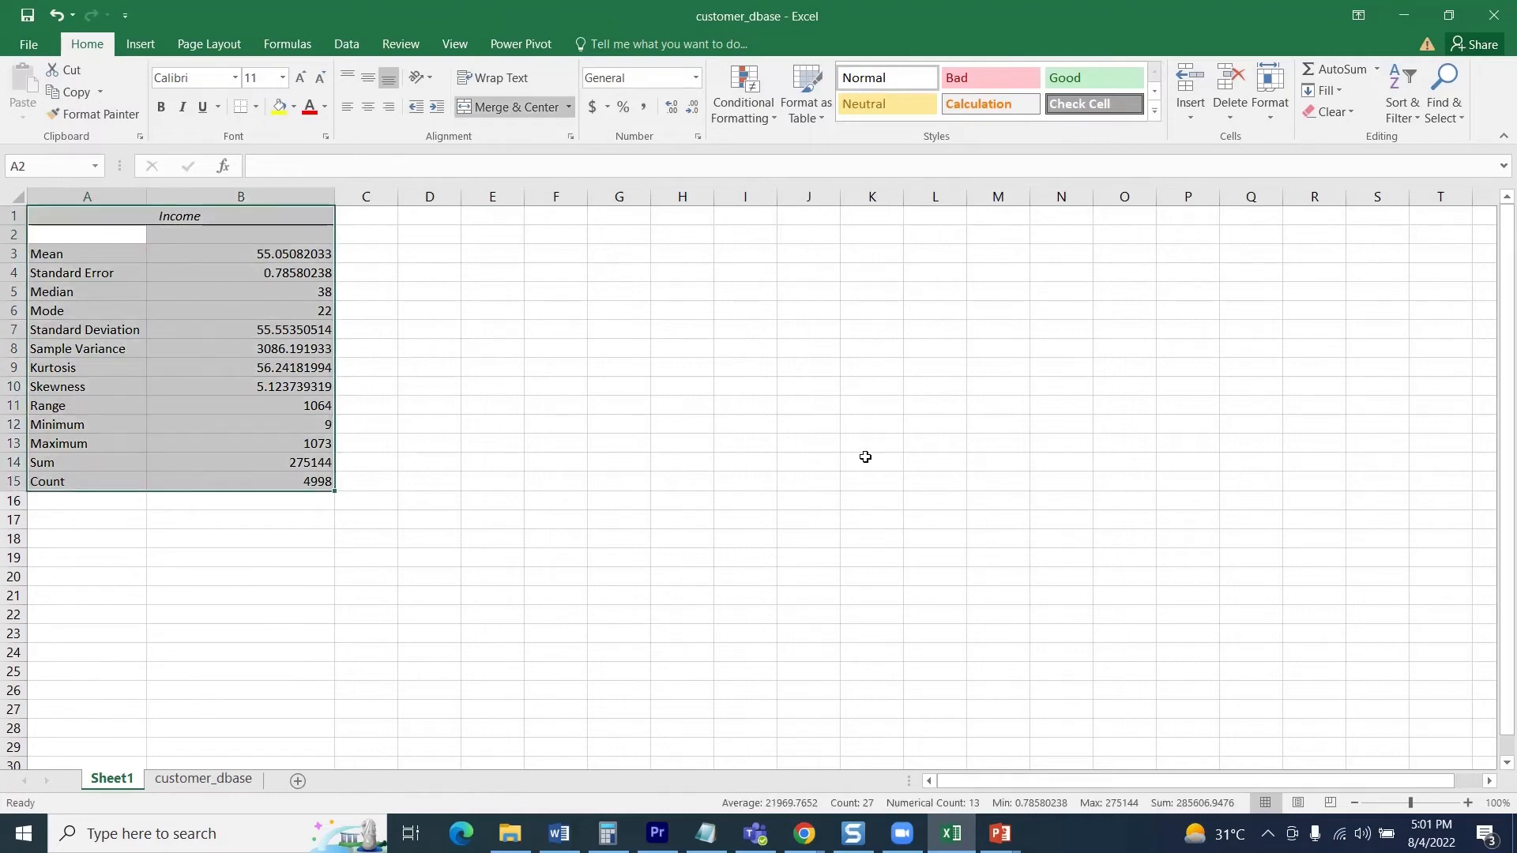
key(ctrl+t)
click(904, 372)
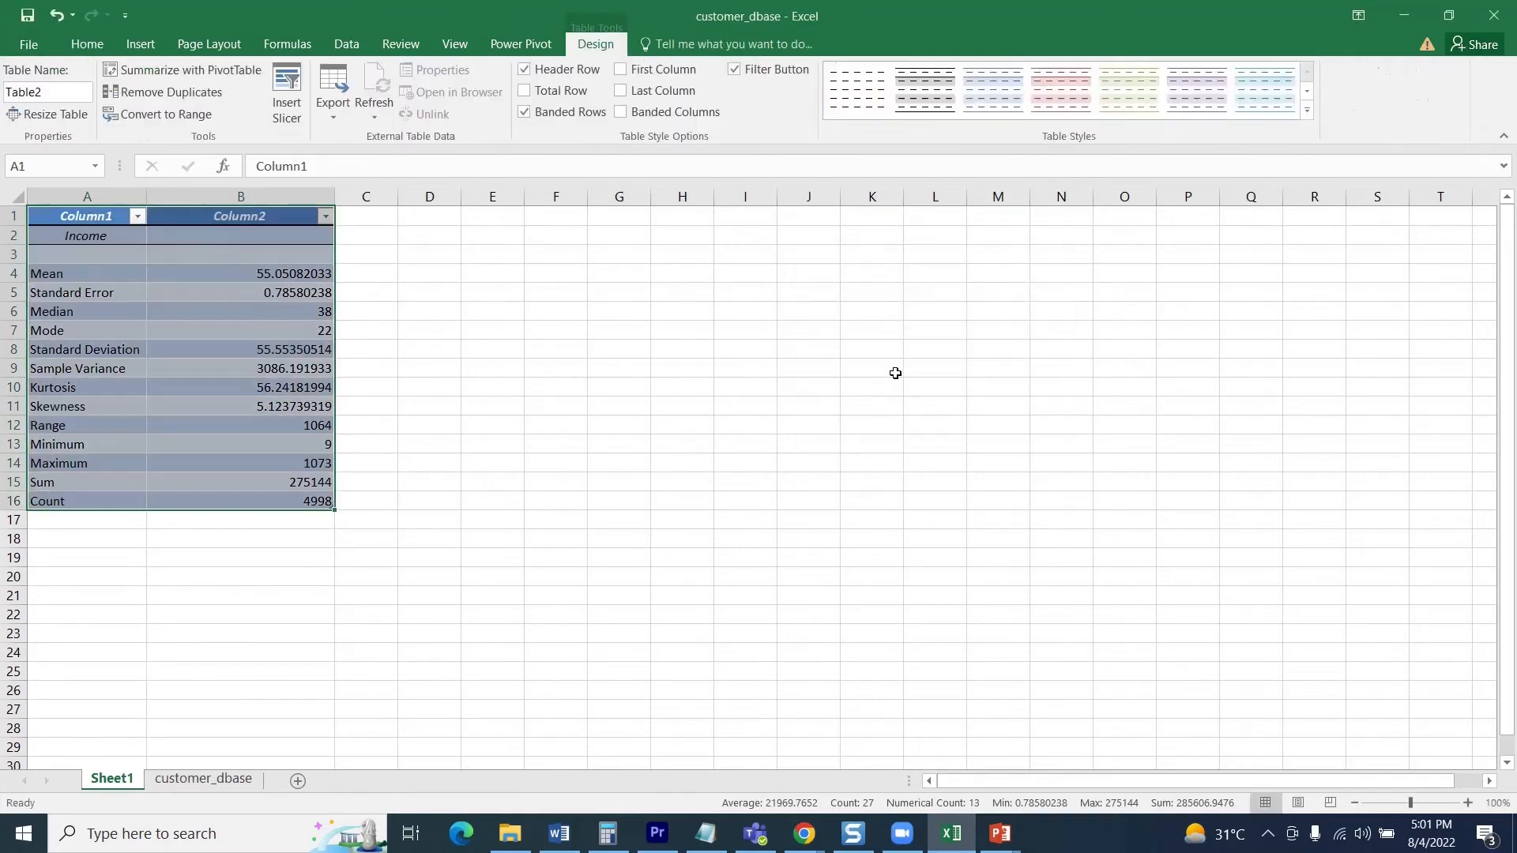
Step: Examine the Income, Mean and Median entries in the statistics table and widen column A slightly
click(111, 270)
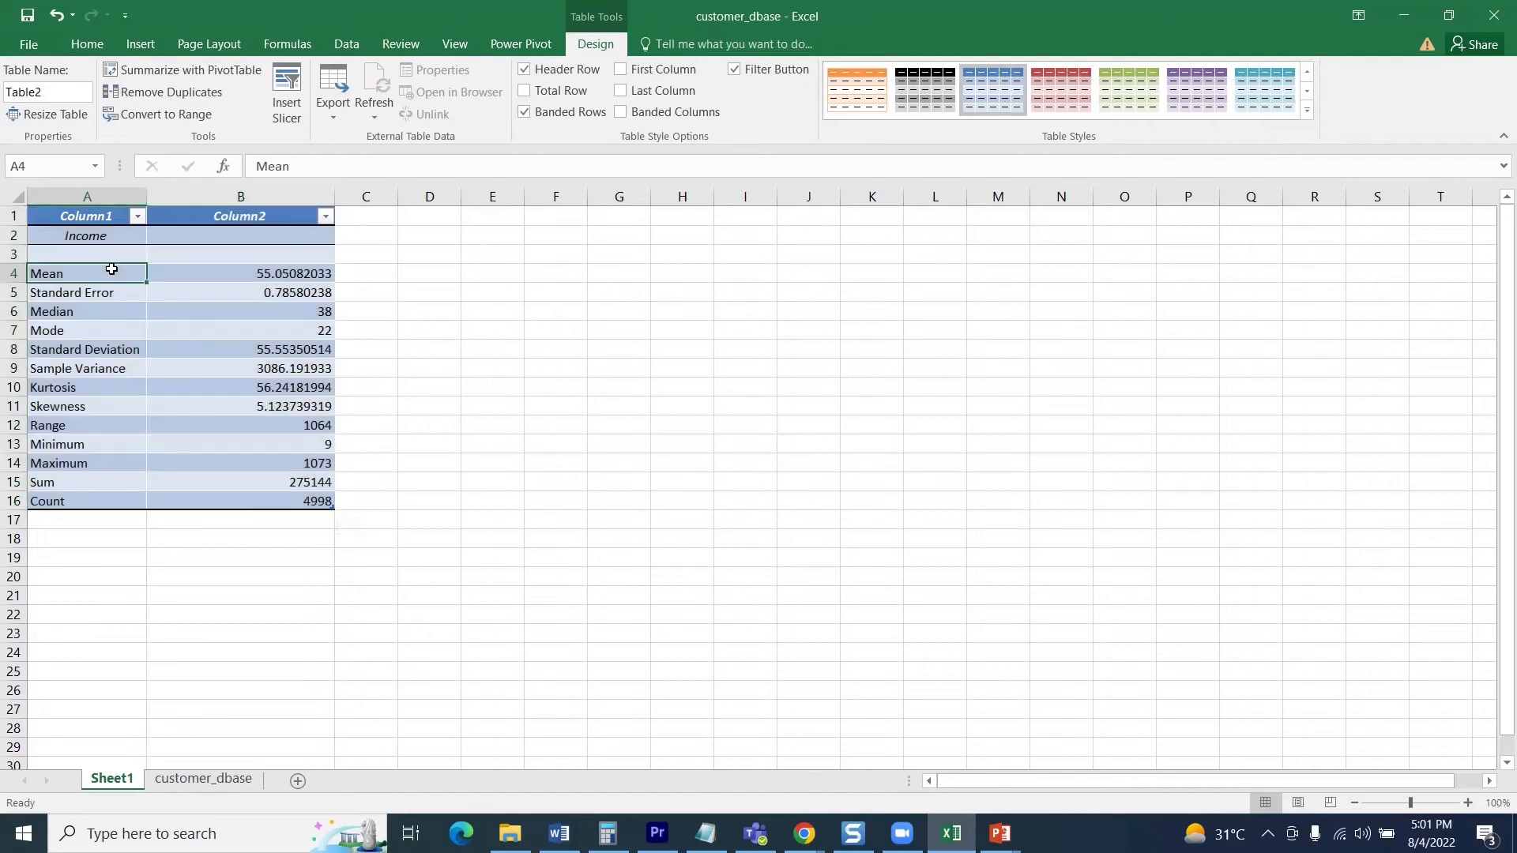
click(101, 239)
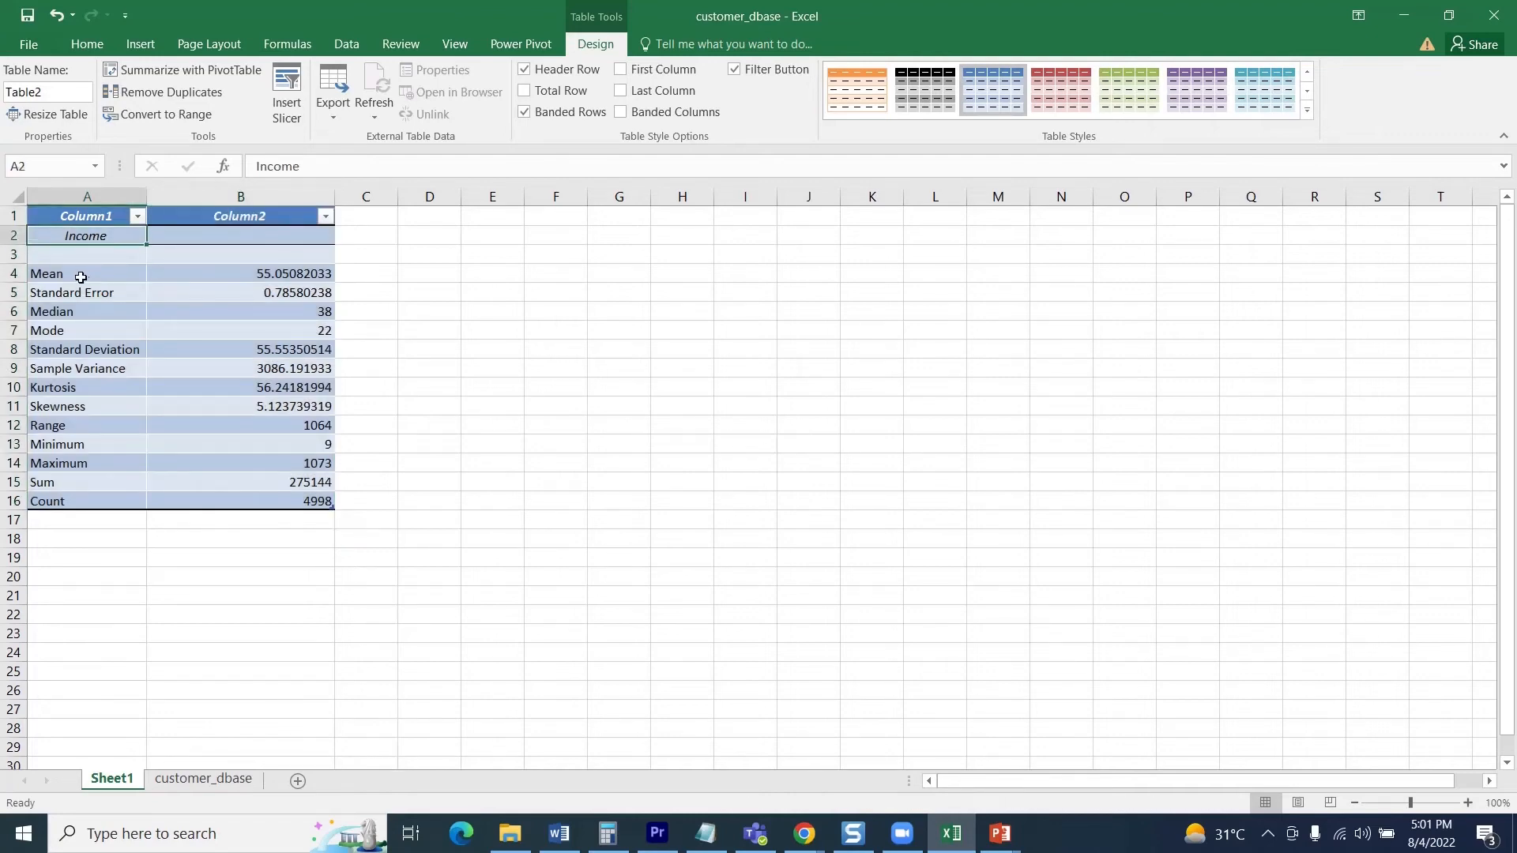
click(103, 277)
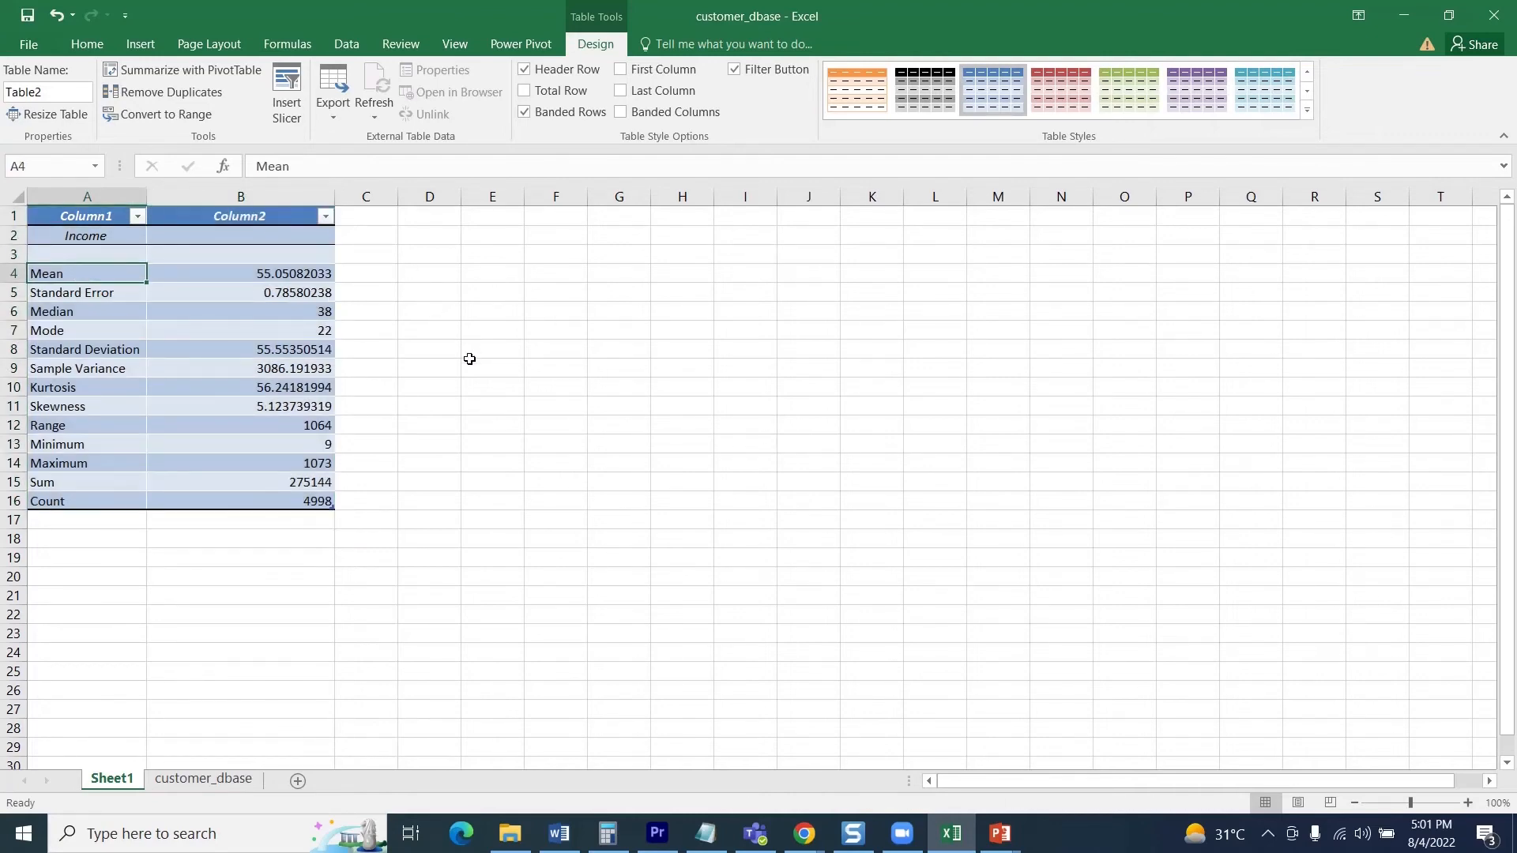
click(245, 270)
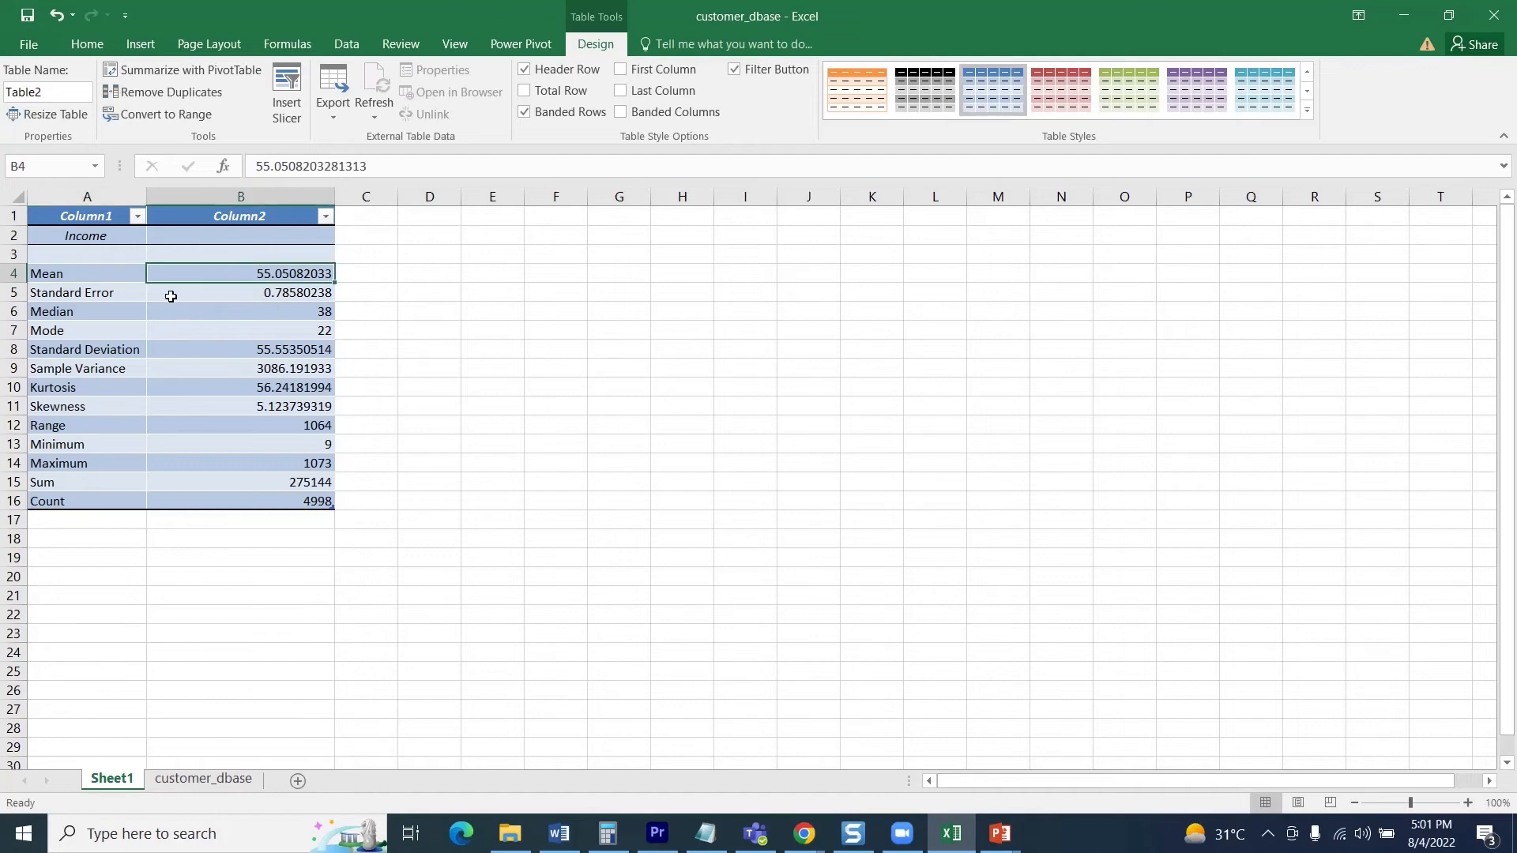
click(203, 309)
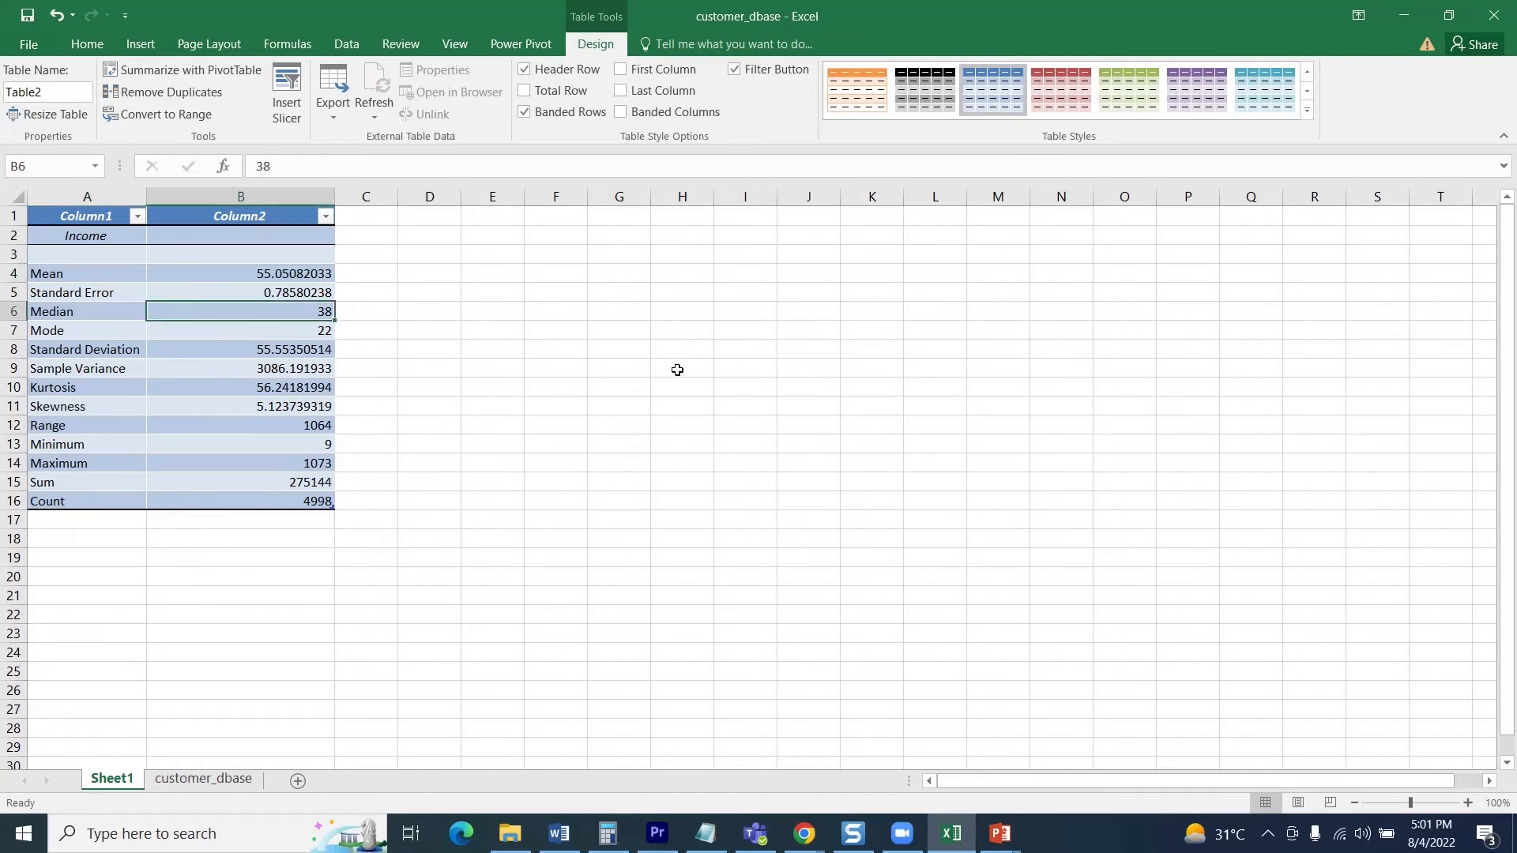
drag(146, 194, 174, 194)
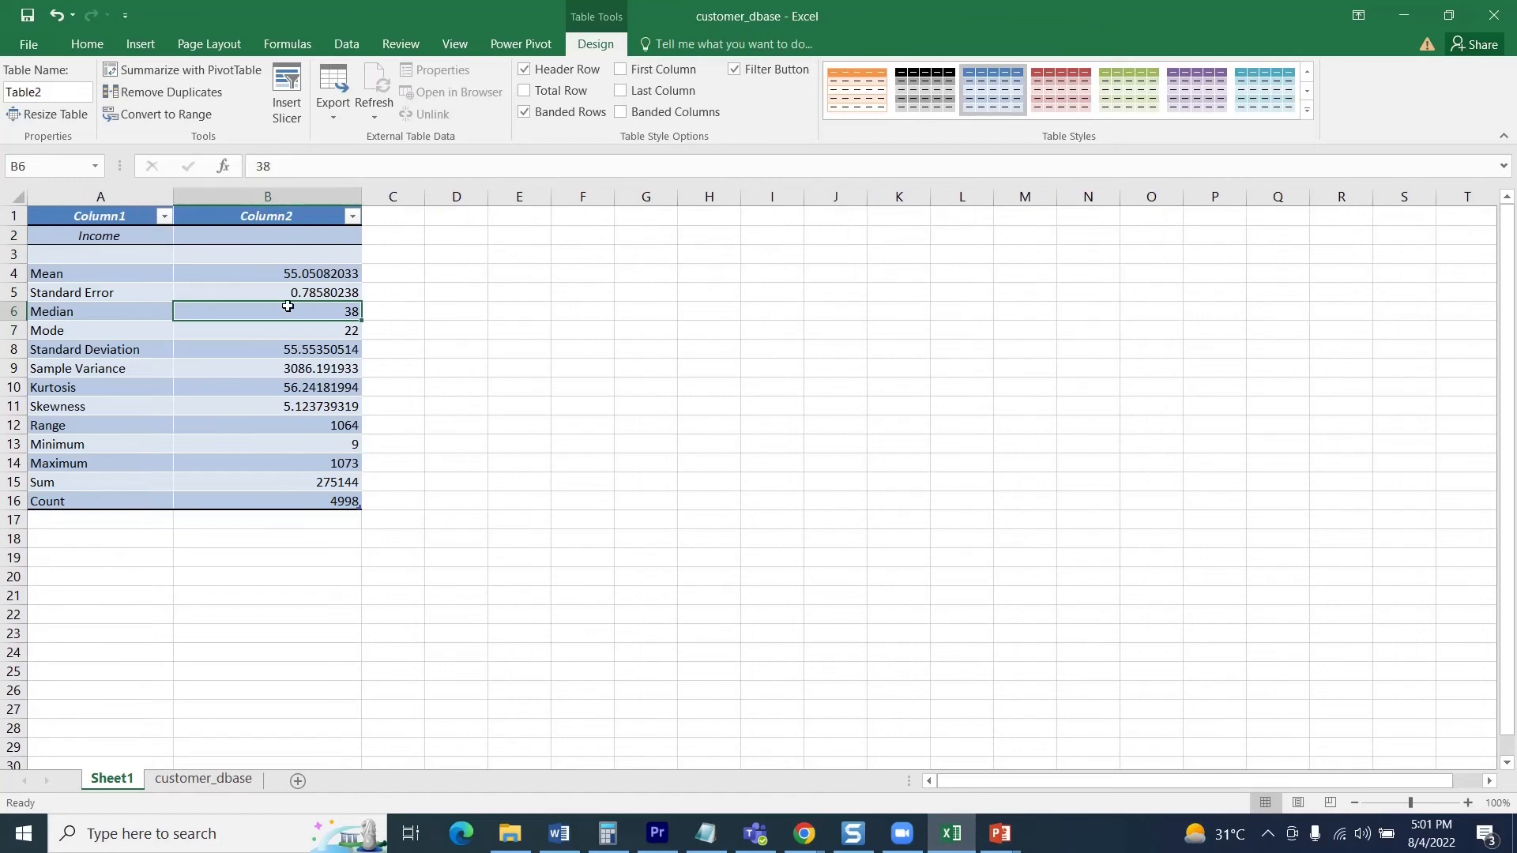
Step: Examine the Mode, Skewness and Median entries in the income statistics table, and return to the customer_dbase sheet to view the income column
click(285, 332)
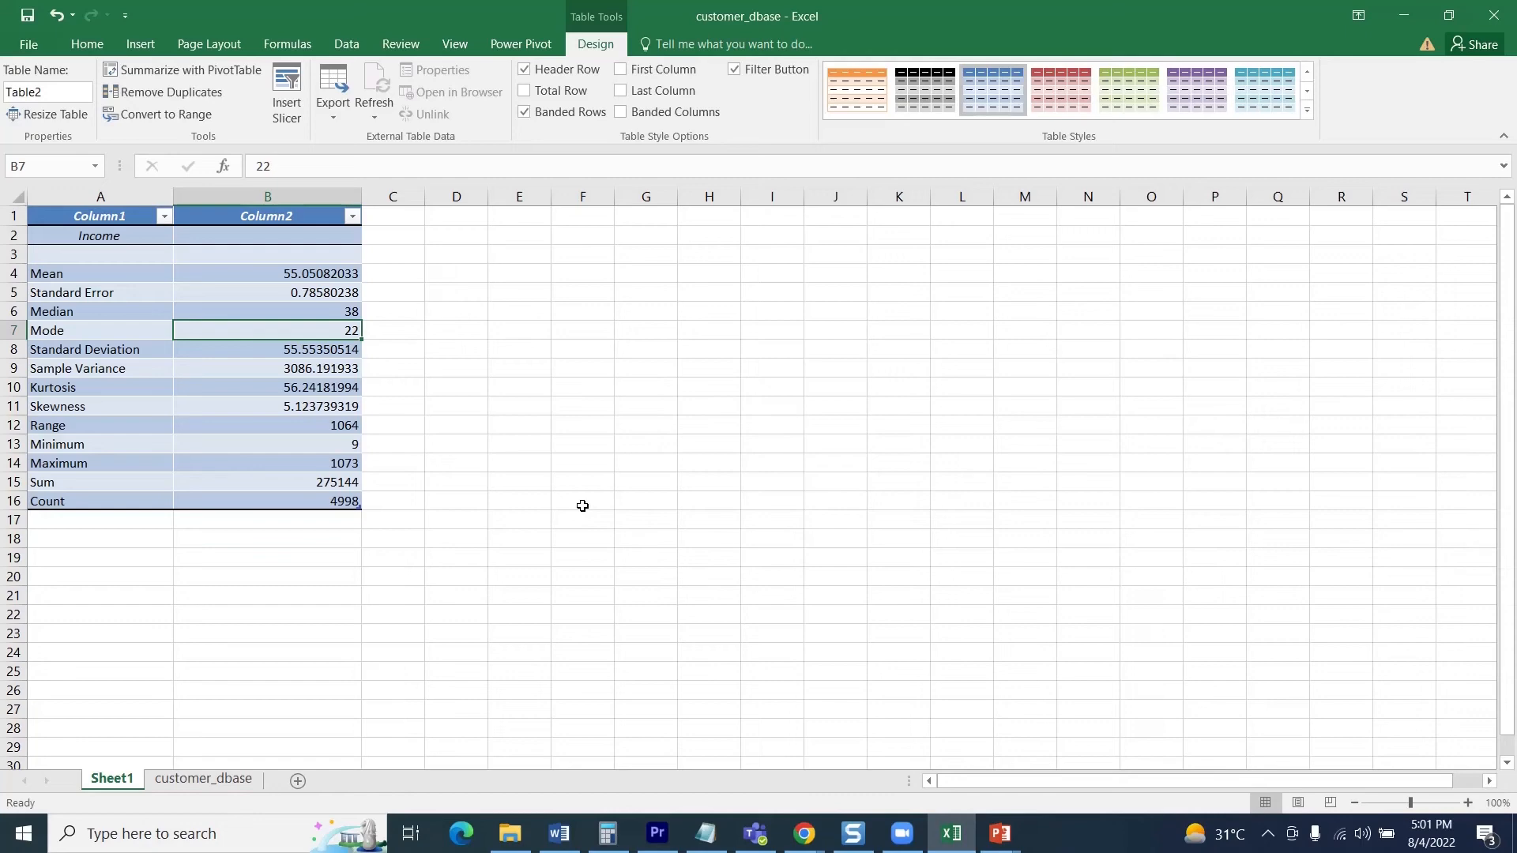
click(225, 402)
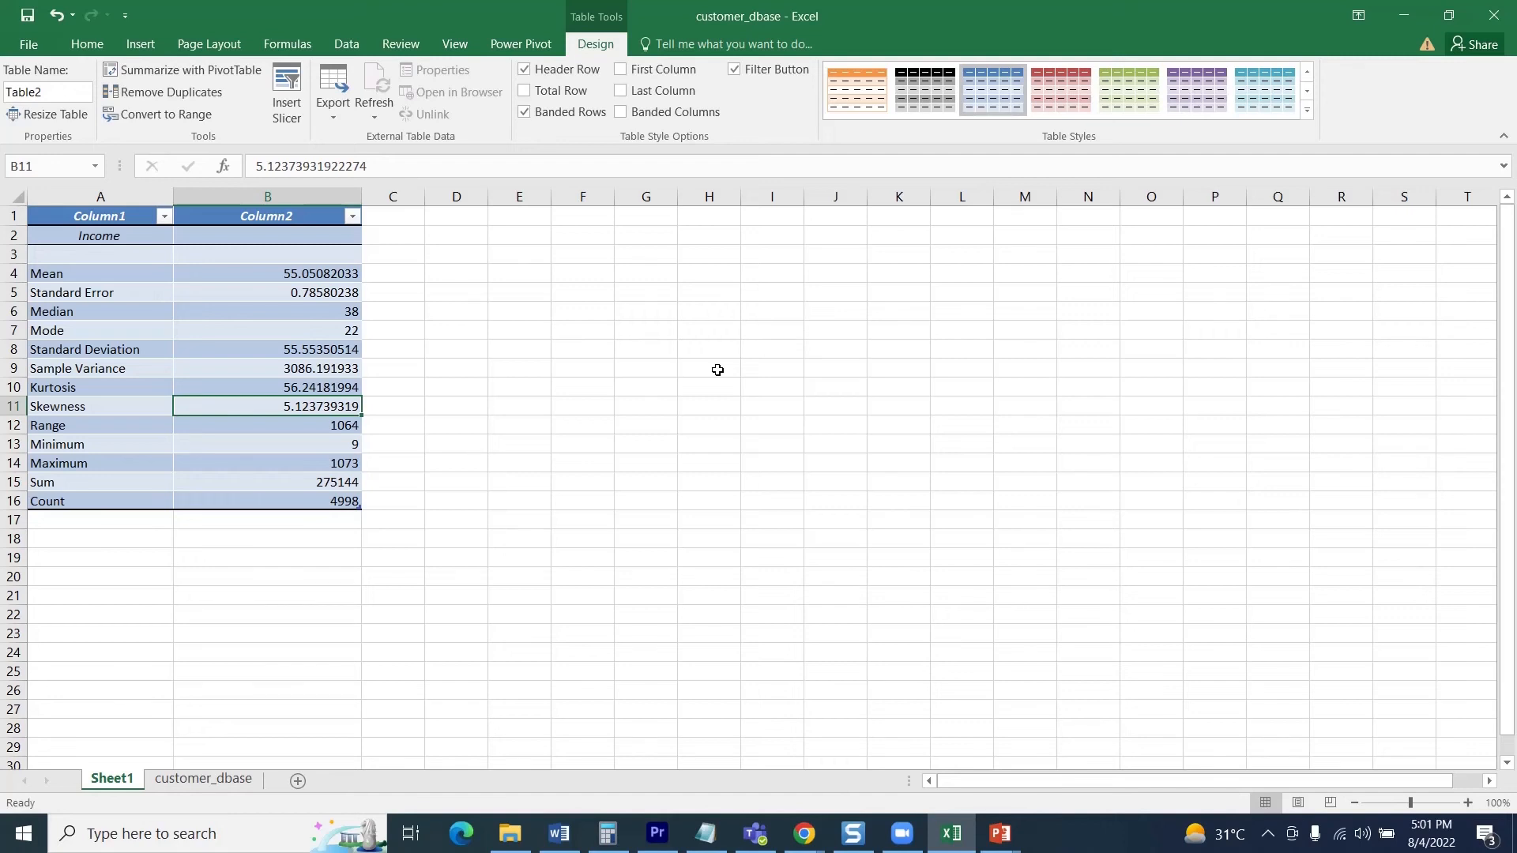
click(294, 313)
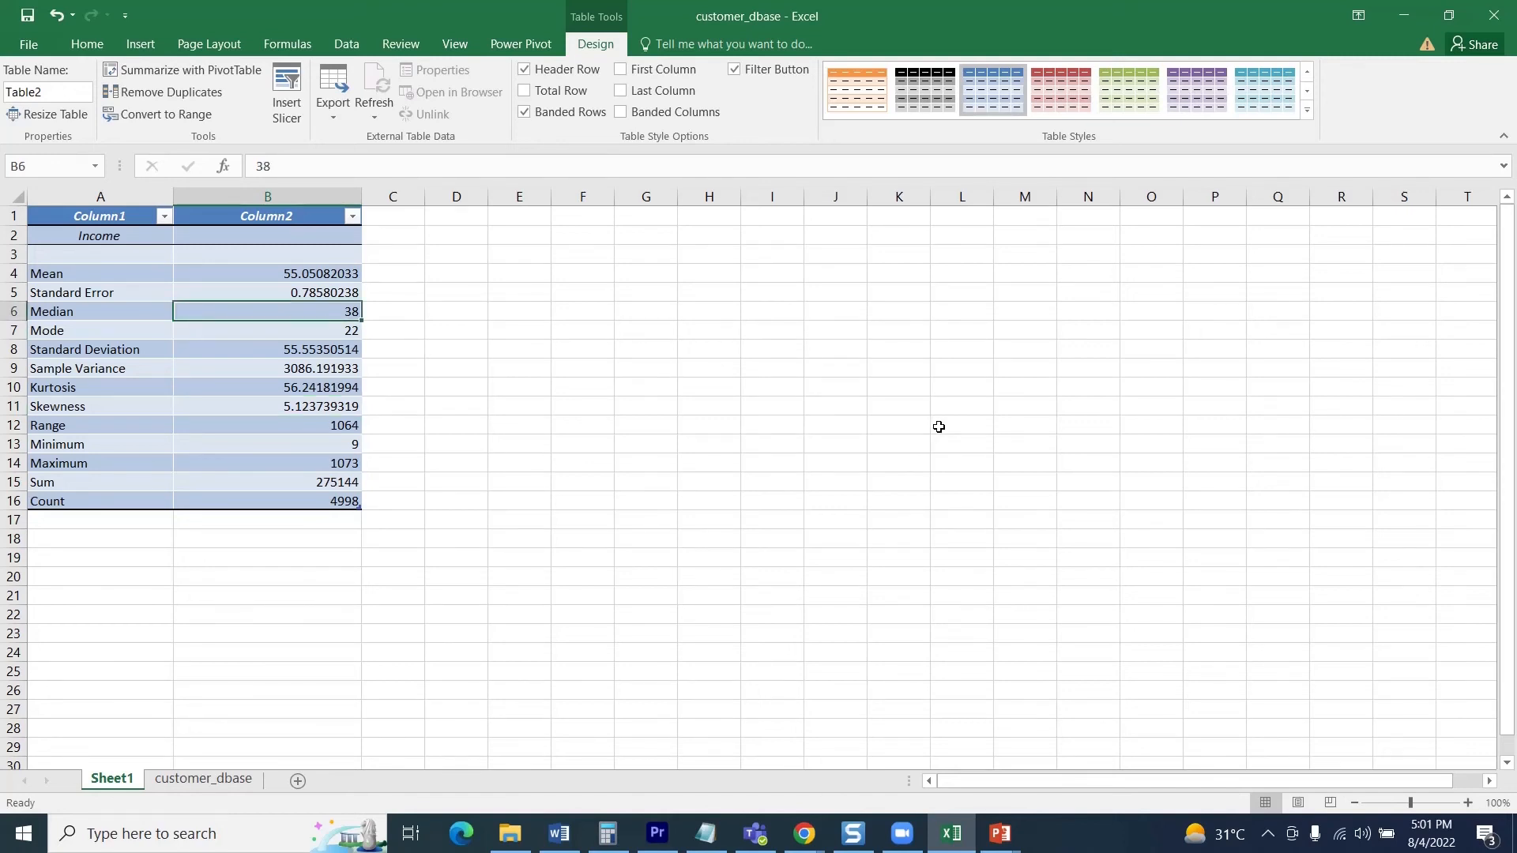
click(167, 407)
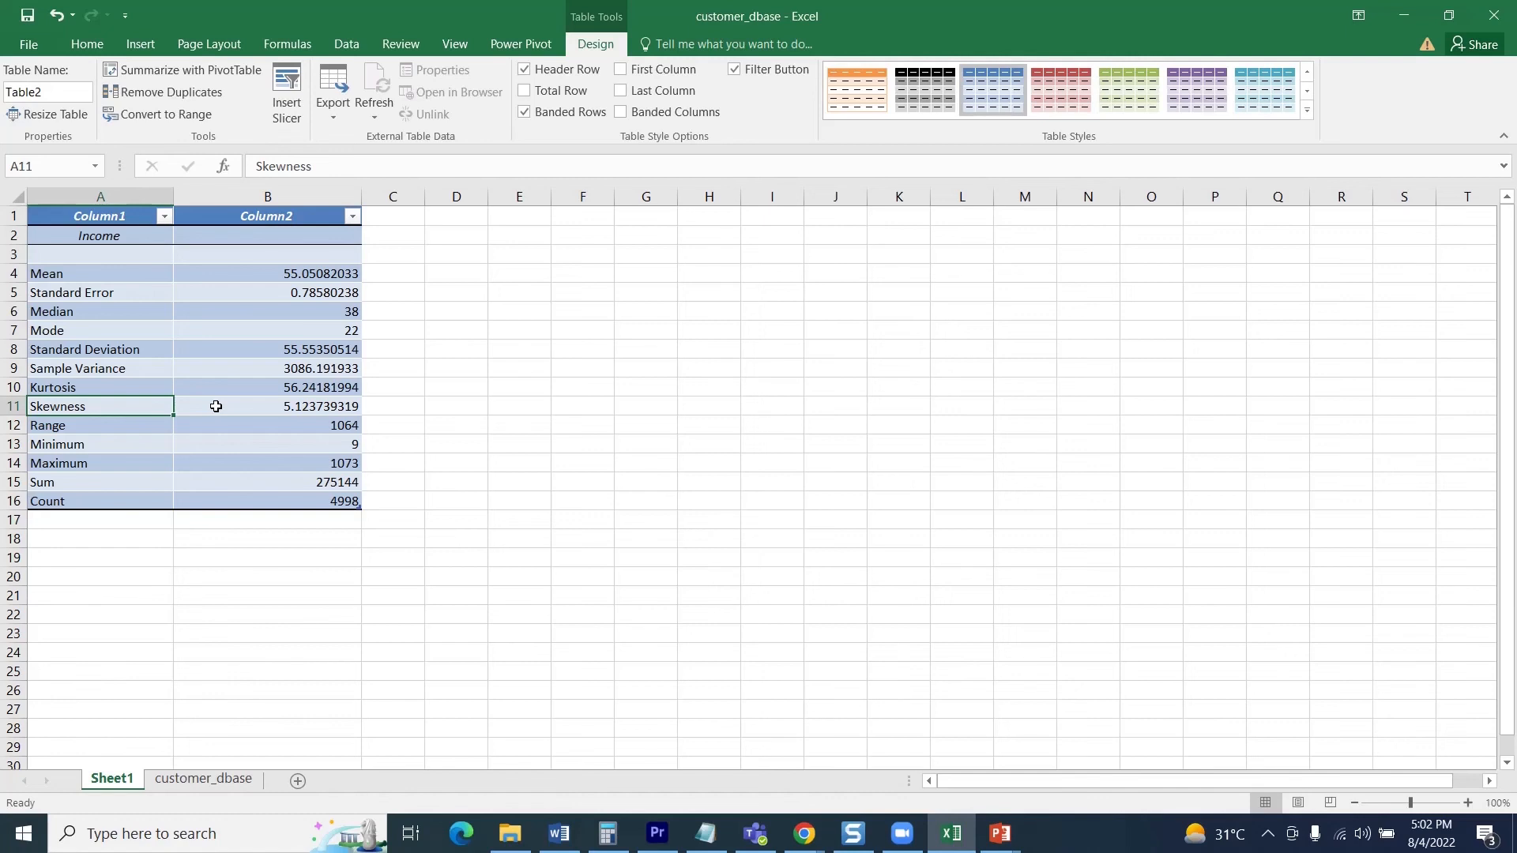
click(106, 314)
click(253, 313)
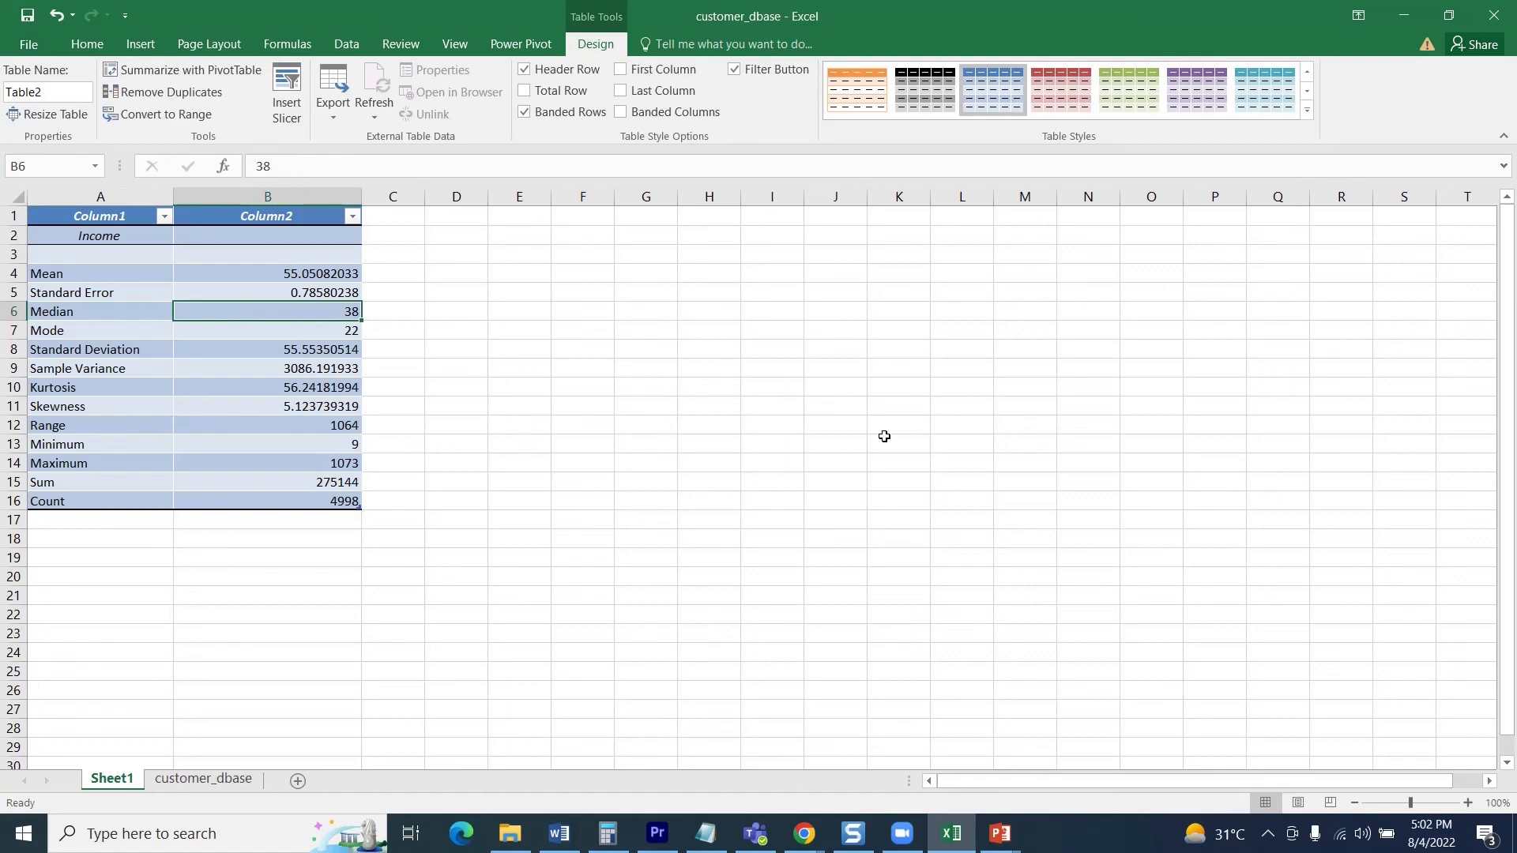
click(218, 778)
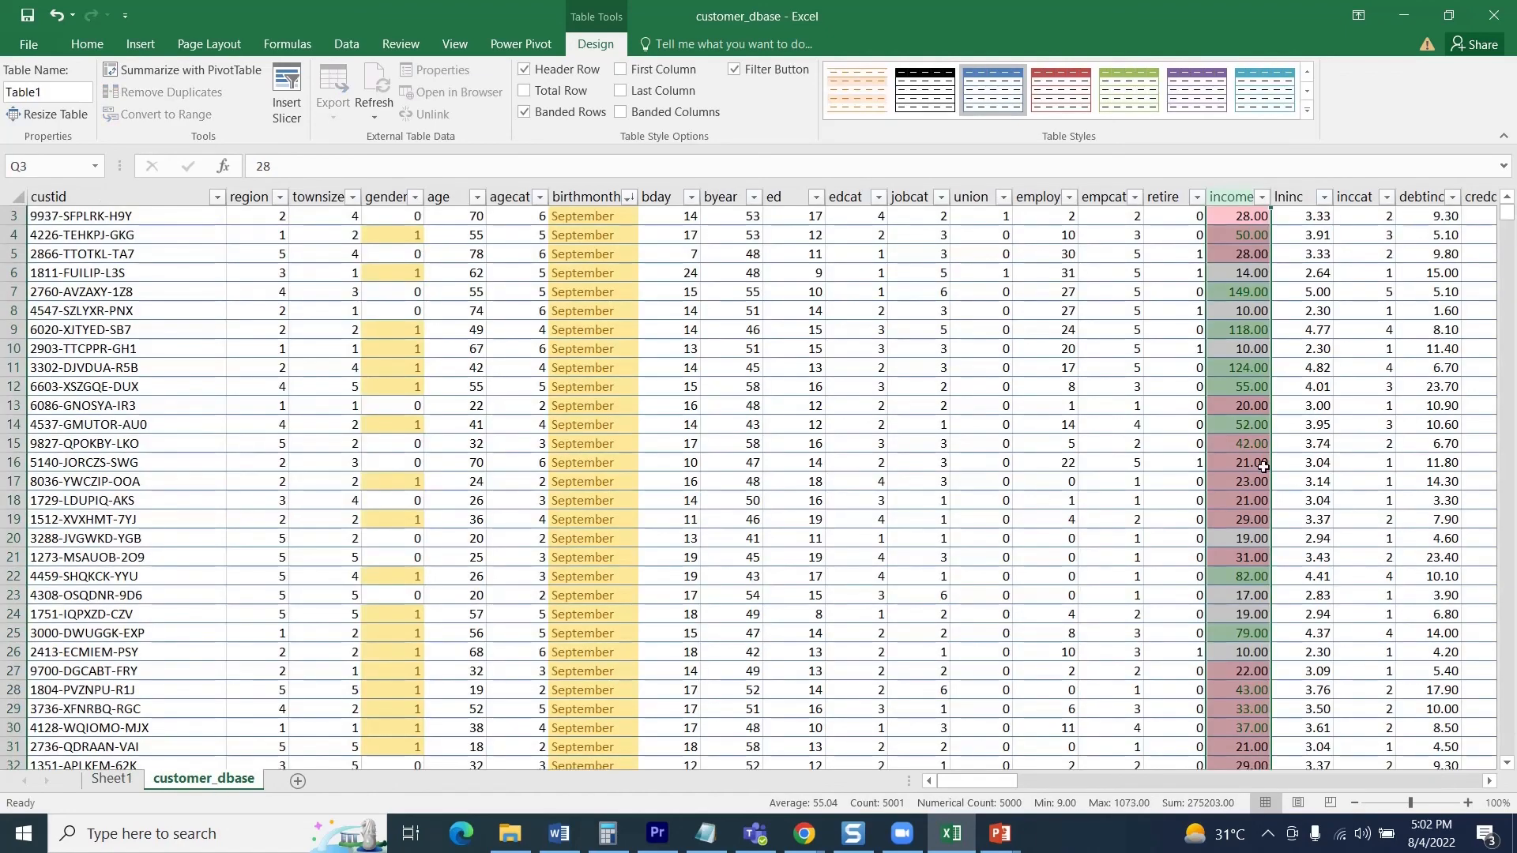